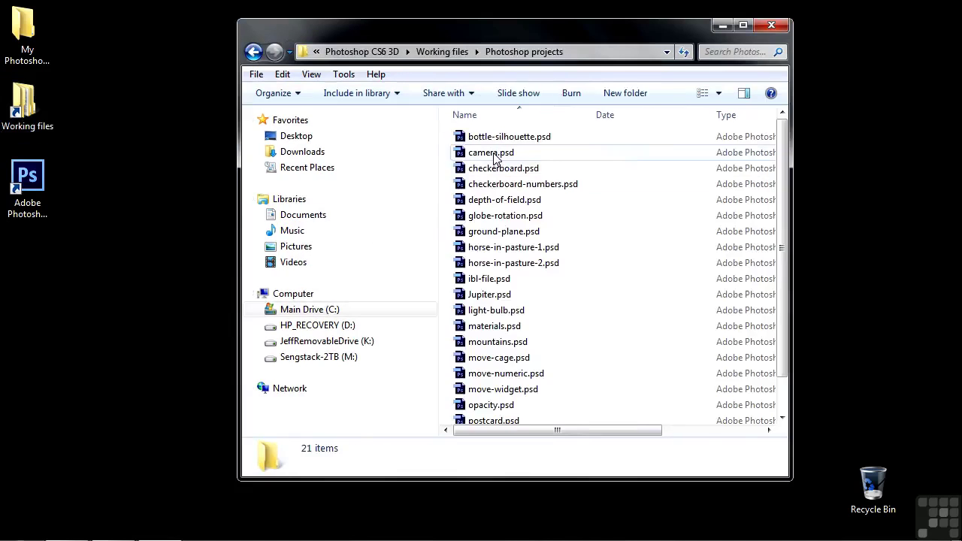
# Open ibl-file.psd and inspect the material properties of the left and right spheres.
pyautogui.click(469, 284)
pyautogui.doubleClick(469, 284)
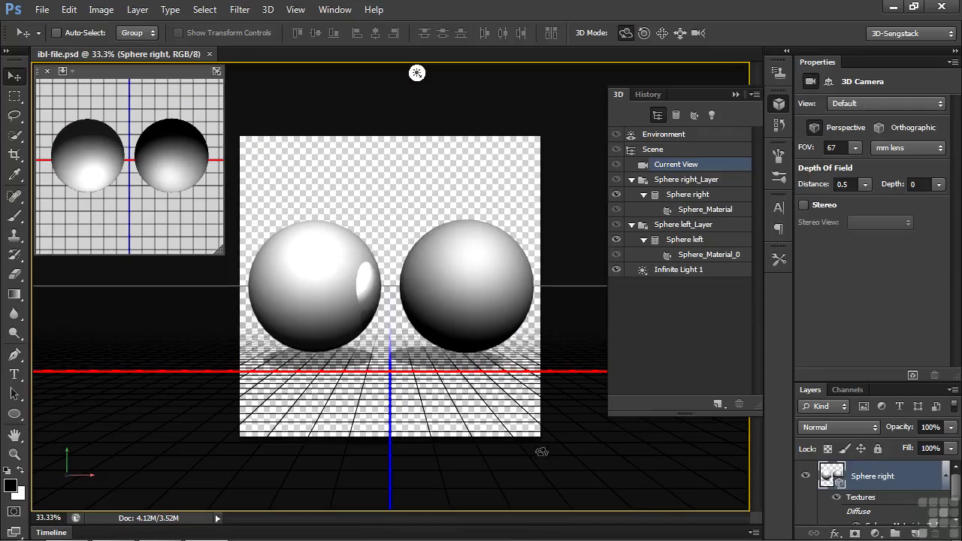
pyautogui.click(325, 286)
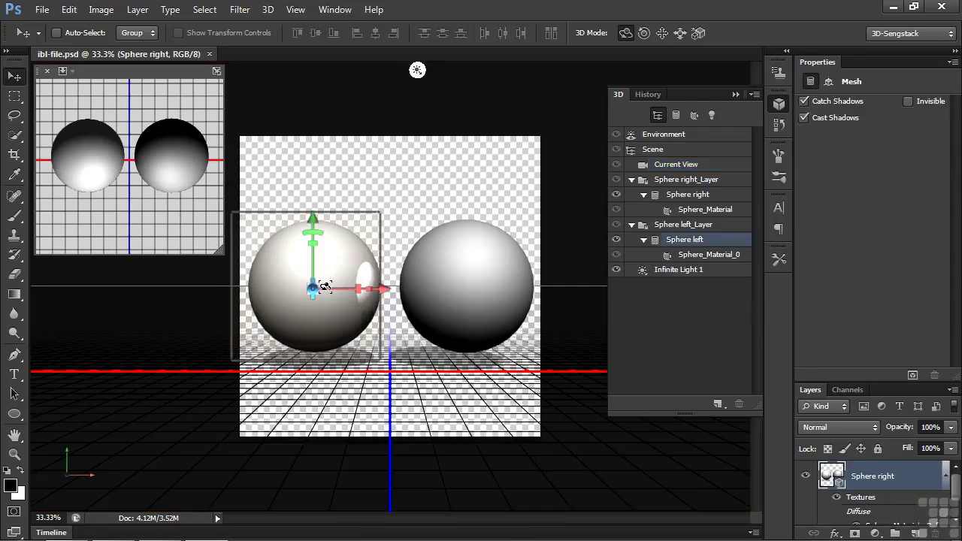
pyautogui.click(442, 289)
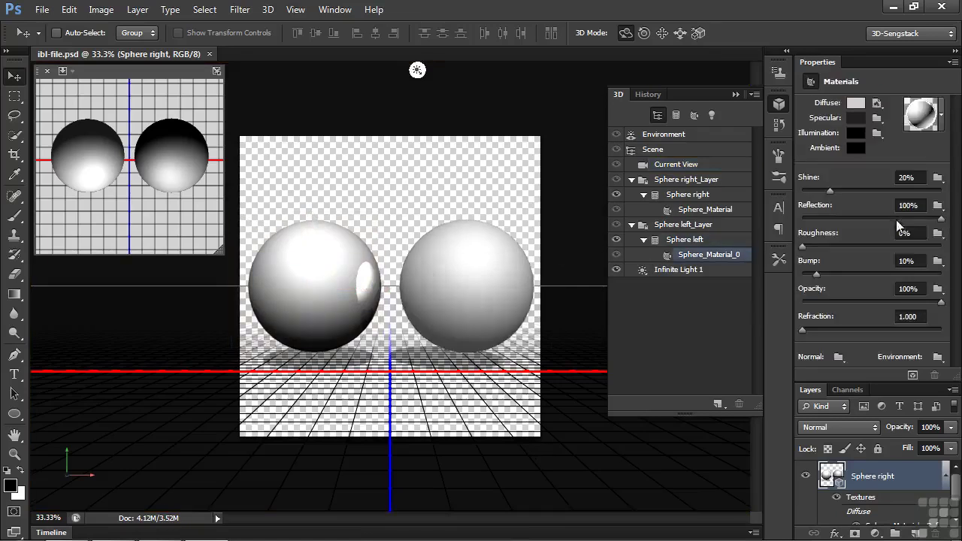
pyautogui.click(486, 288)
pyautogui.click(486, 289)
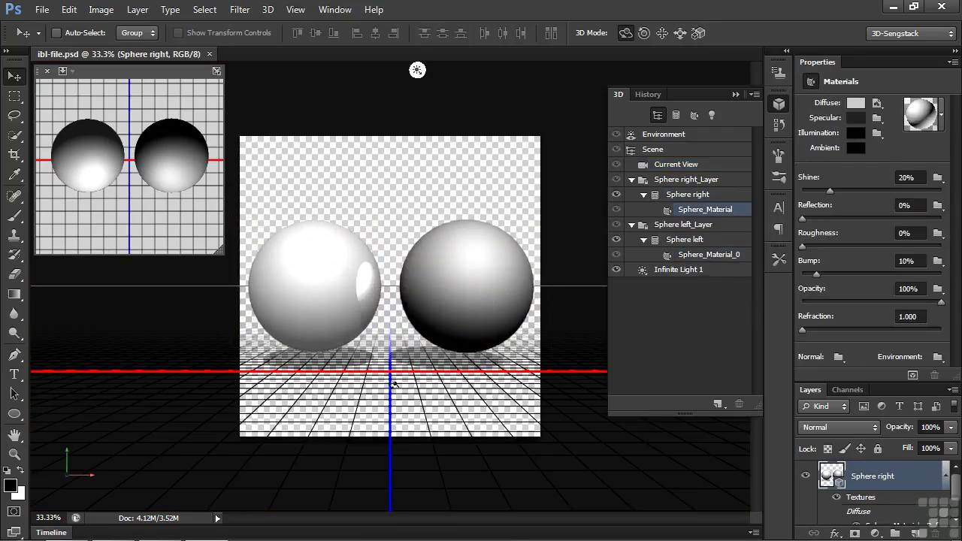
pyautogui.click(381, 406)
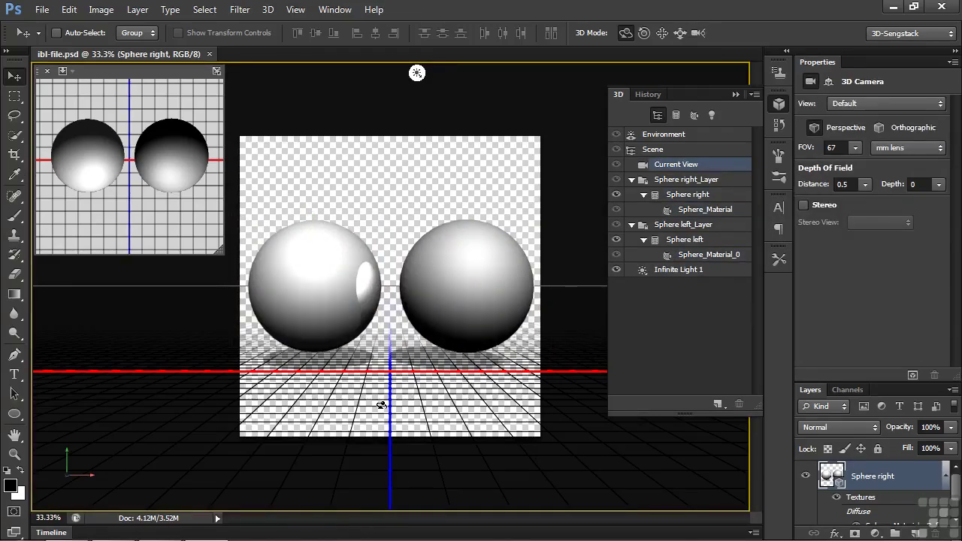
# Create a new texture for the environment's image-based light as a 1200 x 1200 pixel, 300 pixels/inch transparent RGB document.
pyautogui.click(671, 137)
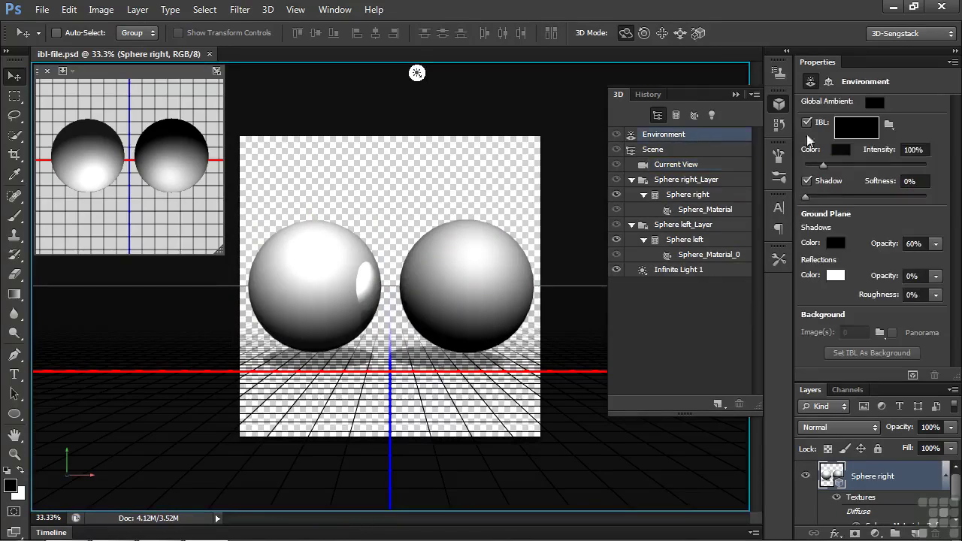
pyautogui.click(847, 134)
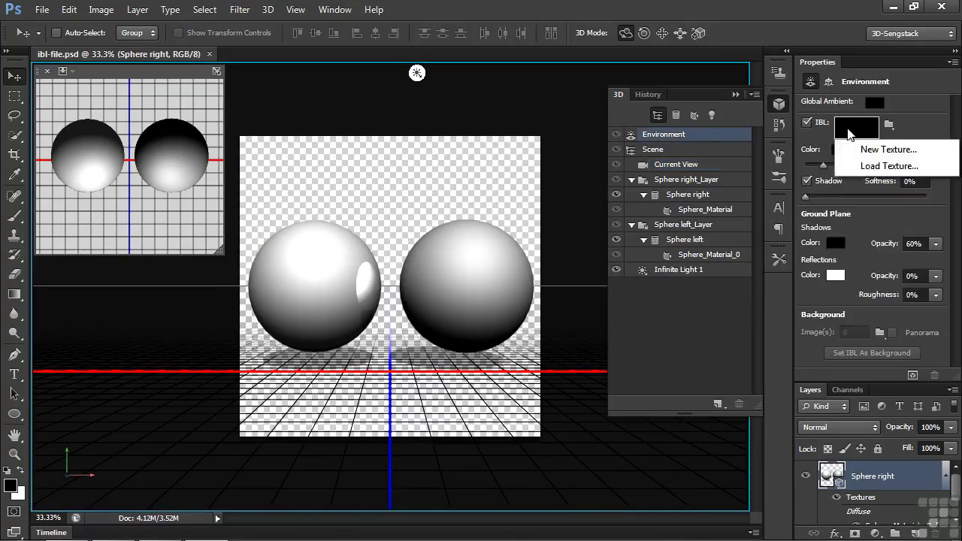
pyautogui.click(857, 140)
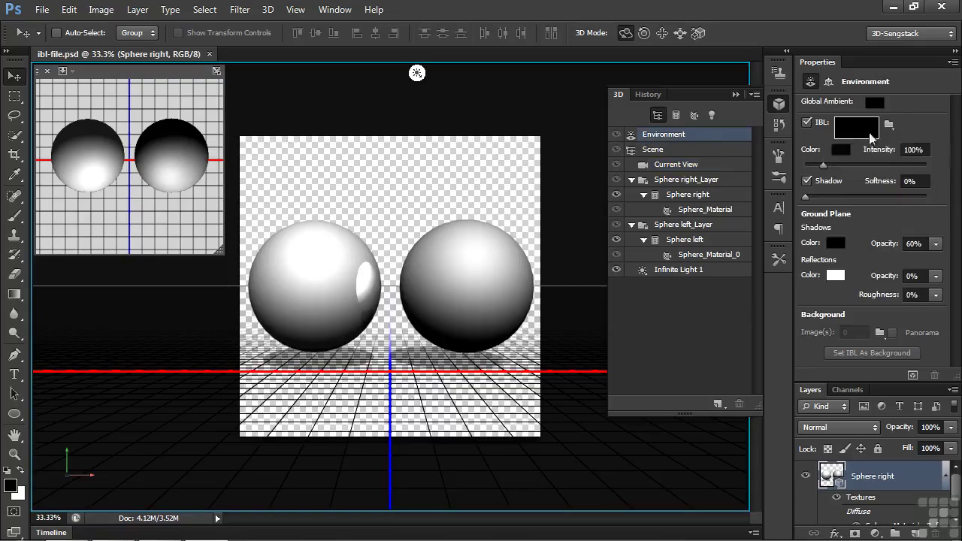
pyautogui.click(890, 124)
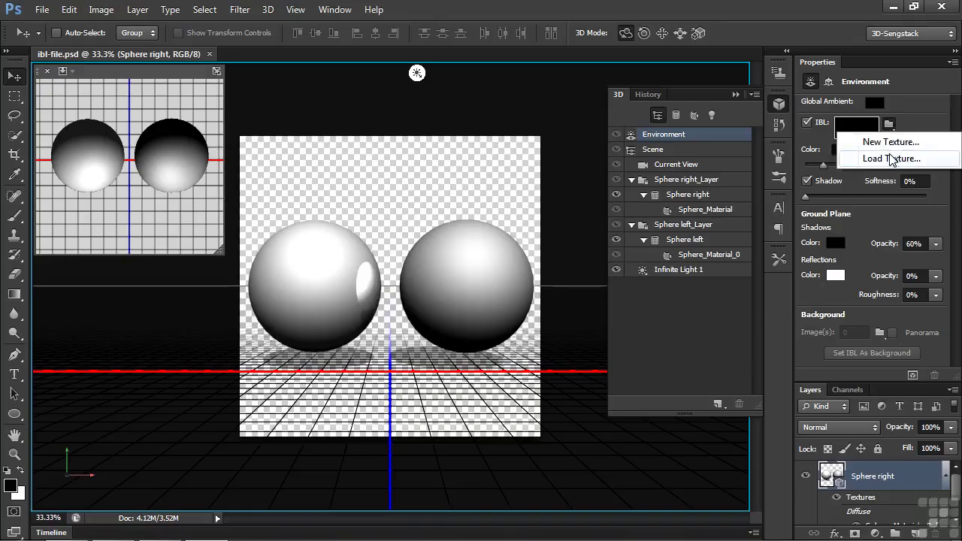
pyautogui.click(891, 142)
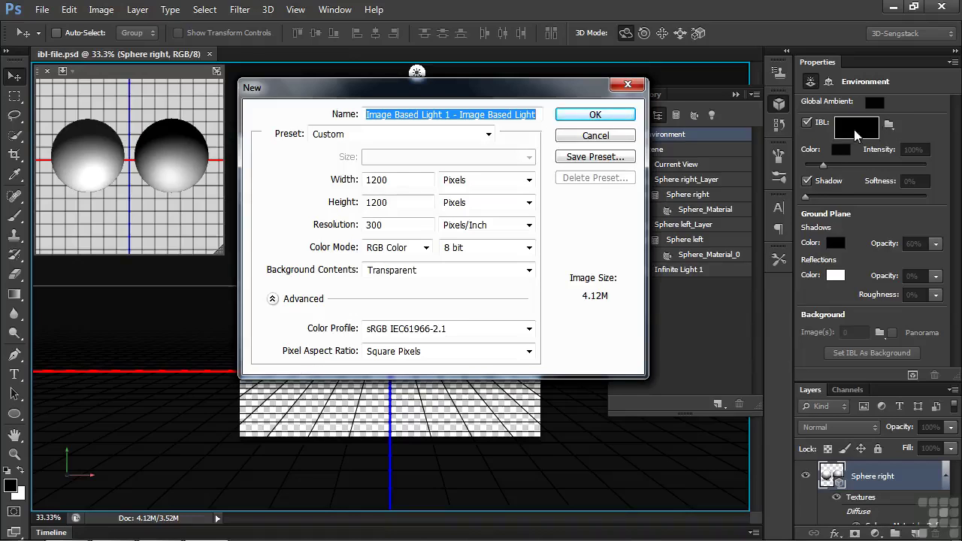
pyautogui.click(594, 115)
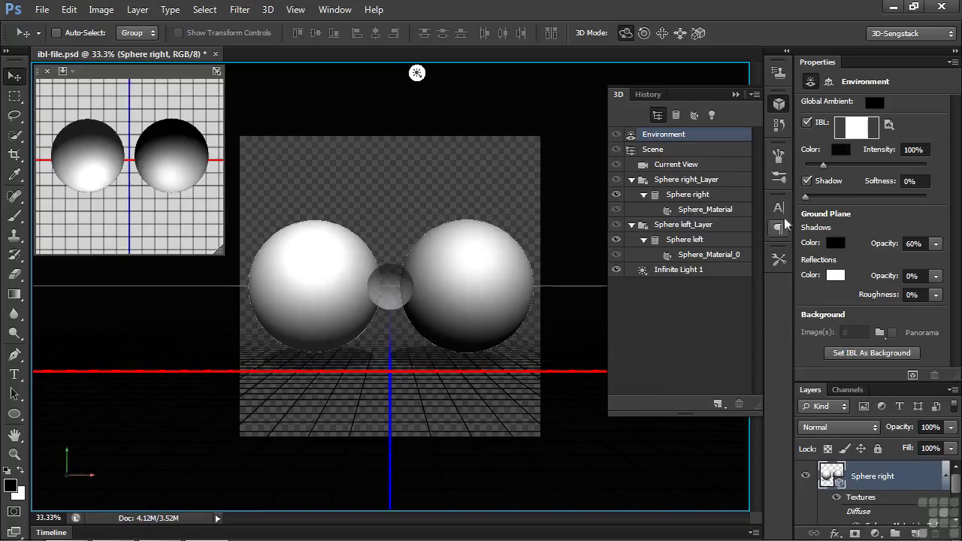
# Open the image-based light texture for editing and arrange the two documents as 2-up Vertical.
pyautogui.click(888, 124)
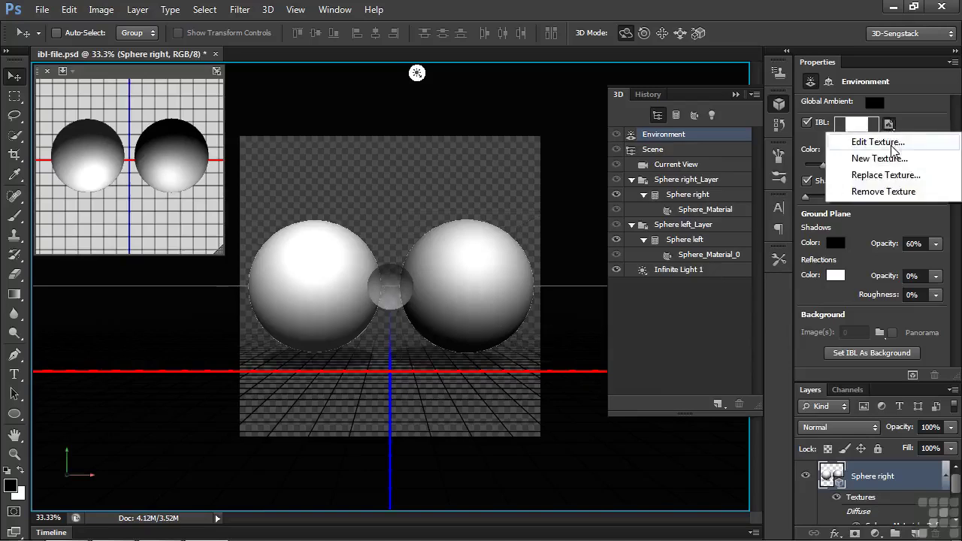
pyautogui.click(877, 142)
pyautogui.click(326, 10)
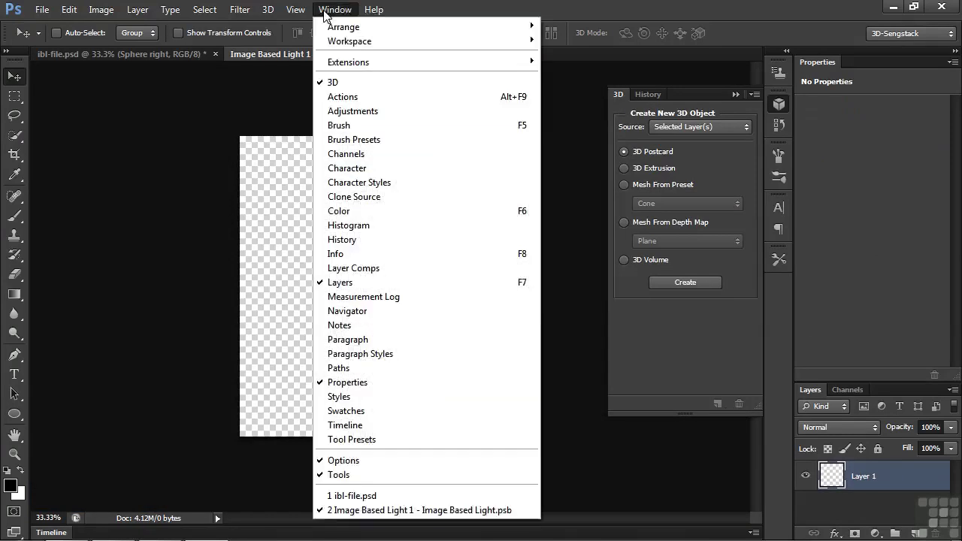
pyautogui.moveTo(342, 27)
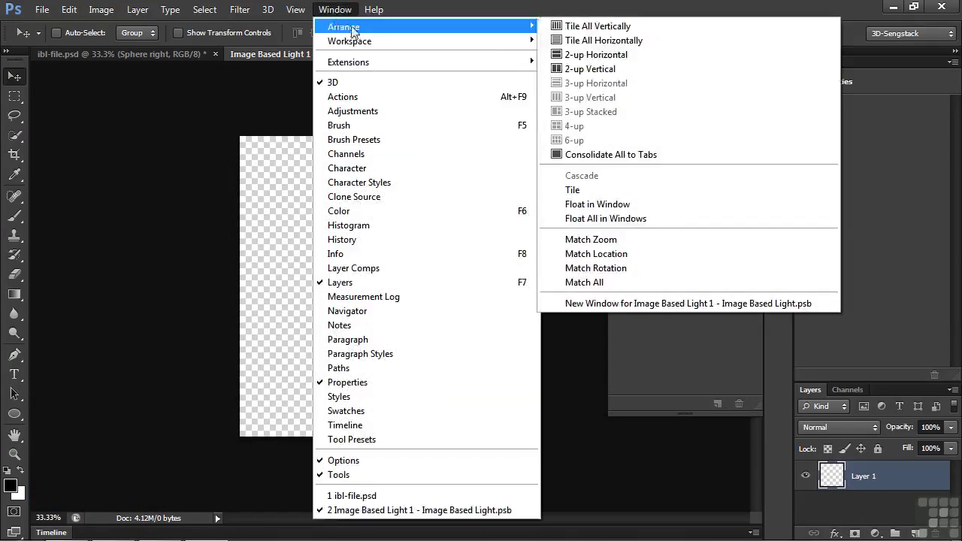
pyautogui.click(627, 72)
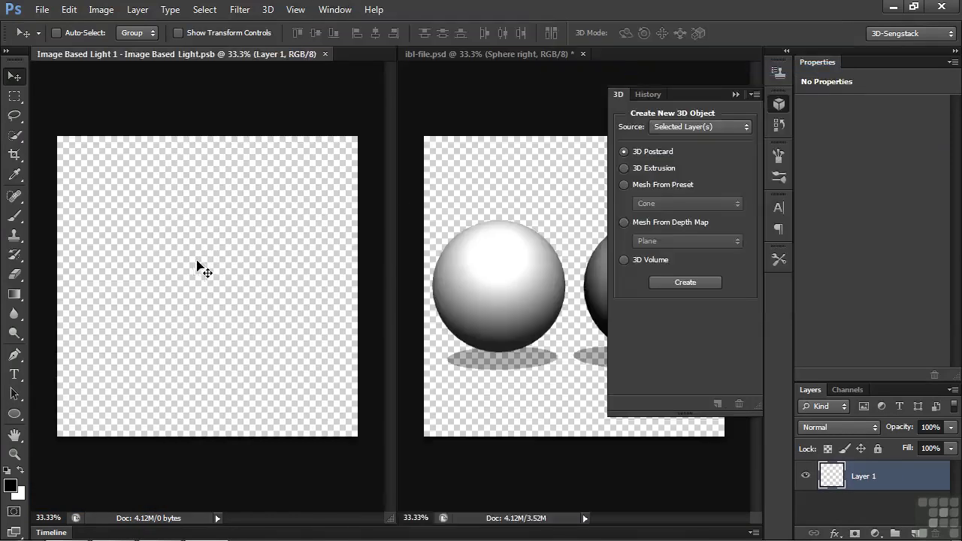
# Fill the light texture with a rainbow linear gradient from top to bottom and update ibl-file.psd with it.
pyautogui.click(13, 294)
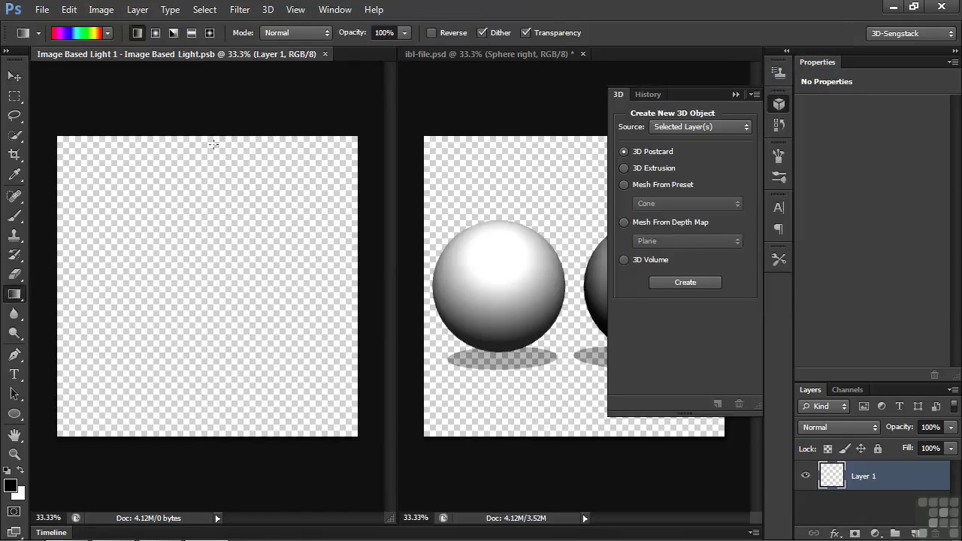
pyautogui.moveTo(212, 135); pyautogui.dragTo(202, 435)
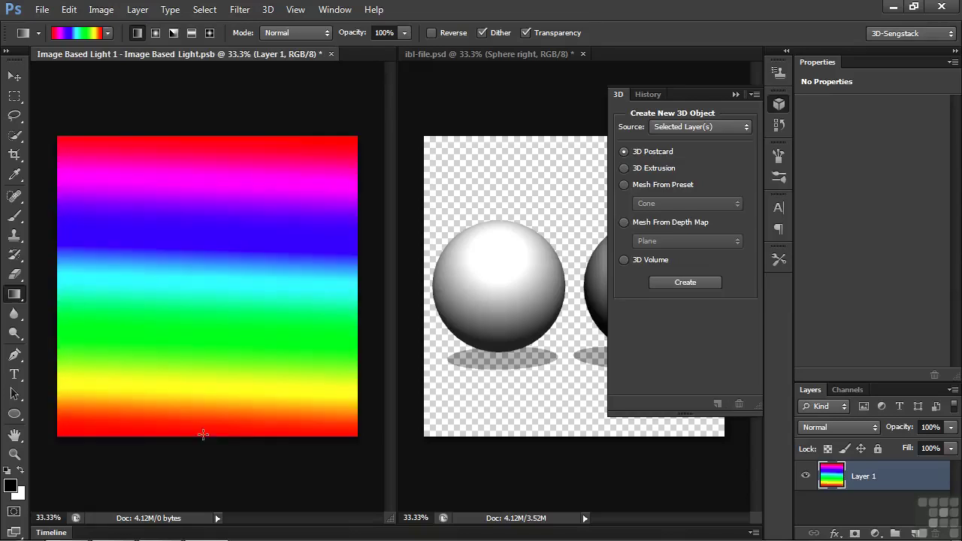
pyautogui.click(735, 94)
pyautogui.click(589, 186)
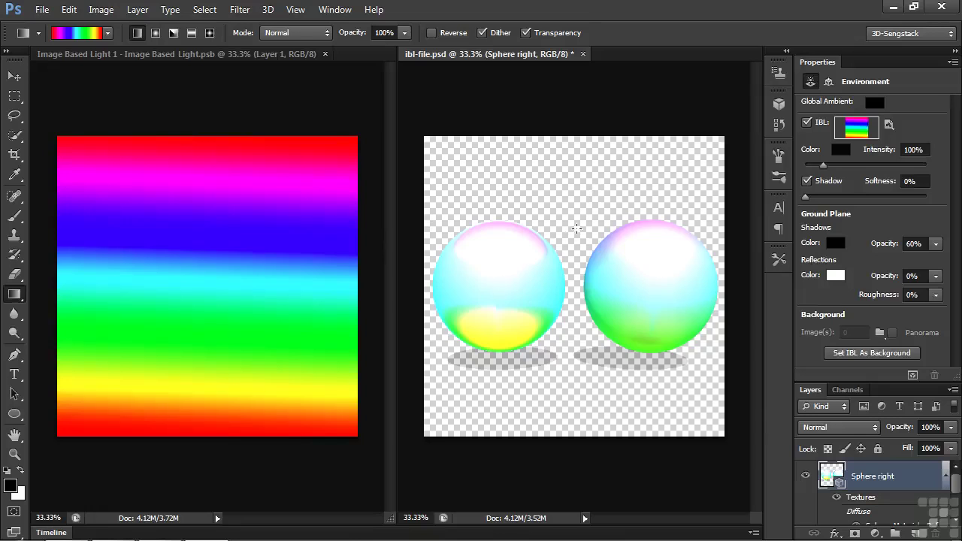
# Switch to the Move tool in ibl-file.psd and consolidate all documents to tabs.
pyautogui.click(781, 104)
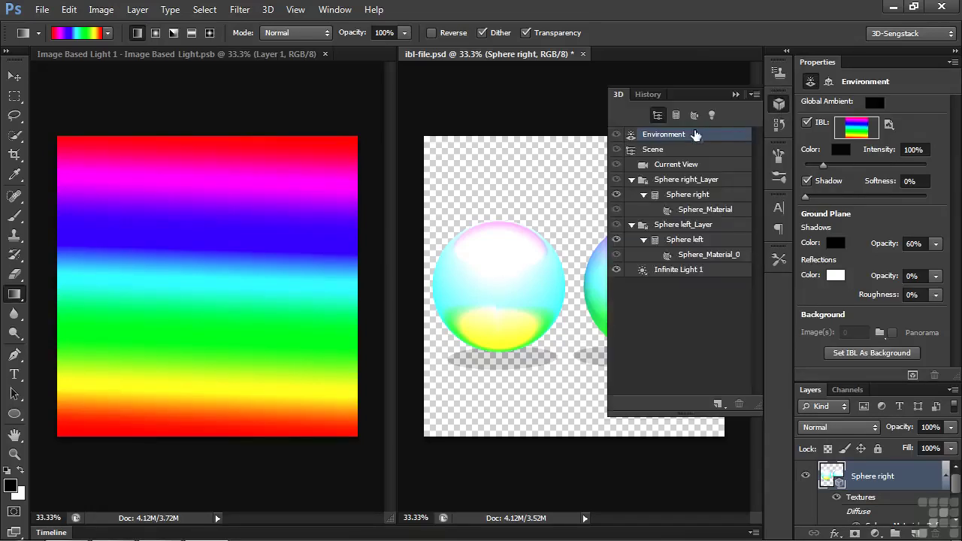
pyautogui.click(14, 76)
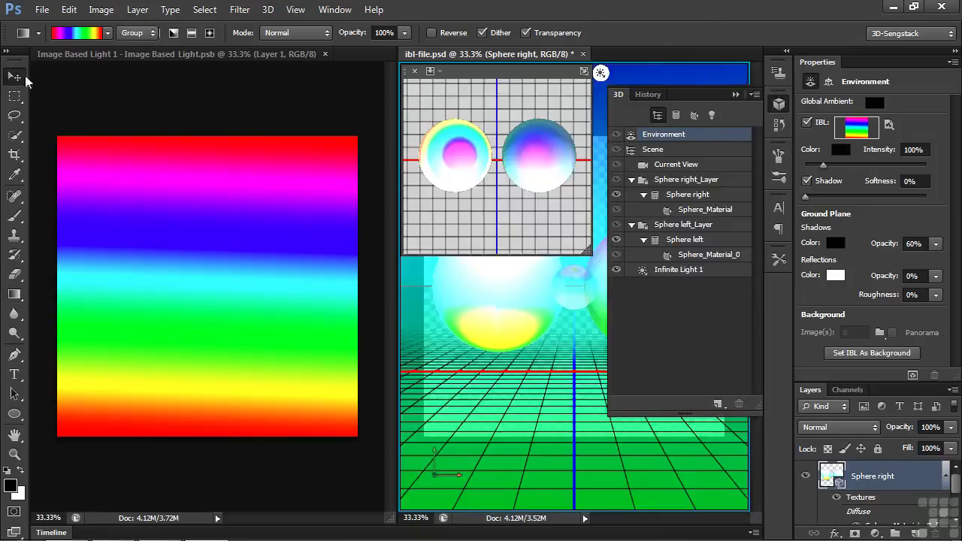
pyautogui.click(735, 93)
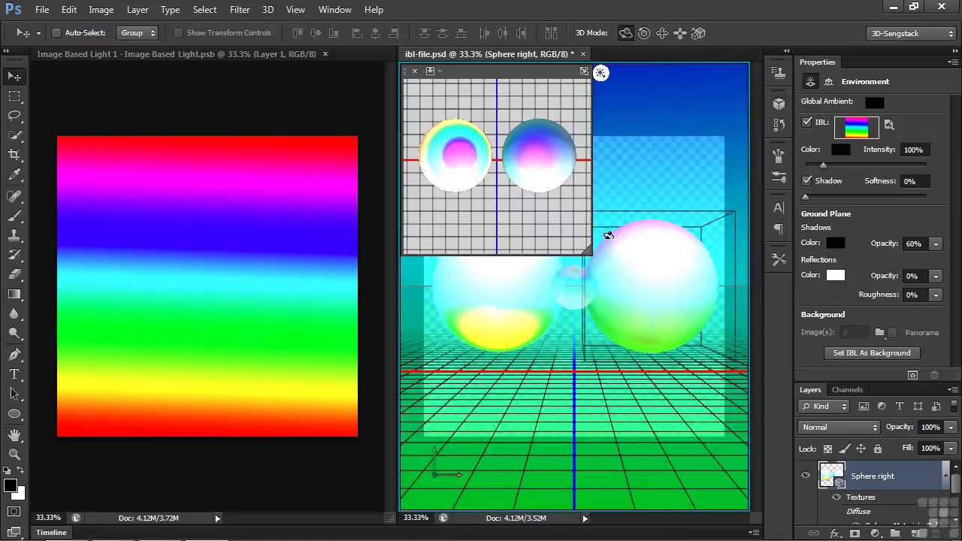
pyautogui.click(334, 9)
pyautogui.moveTo(347, 30)
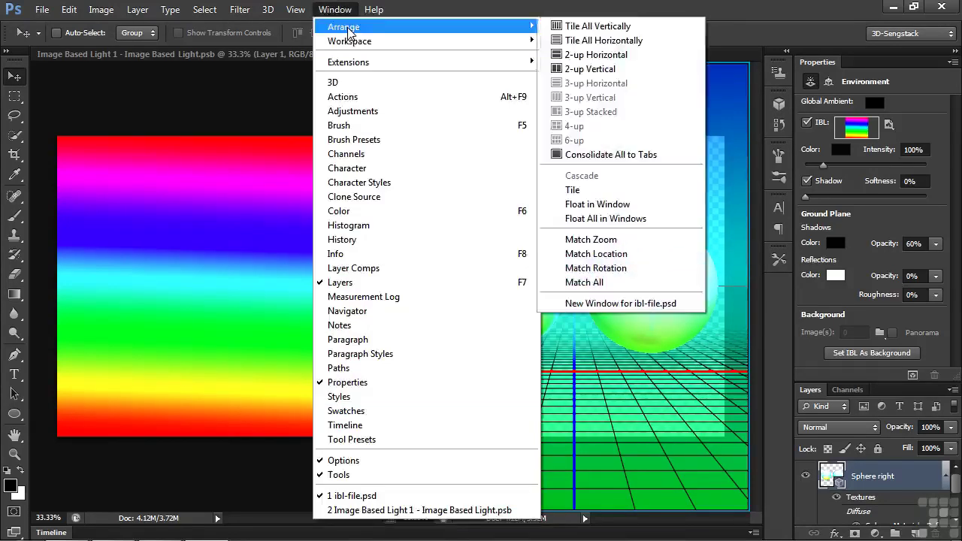
pyautogui.click(586, 156)
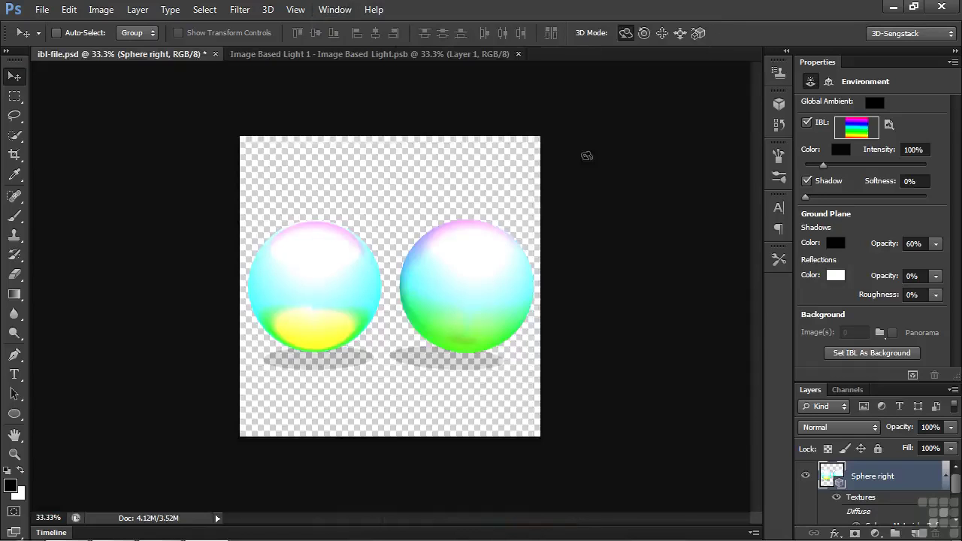
# Try rotating the image-based light with its on-canvas sphere, and set its intensity to 0%.
pyautogui.click(779, 104)
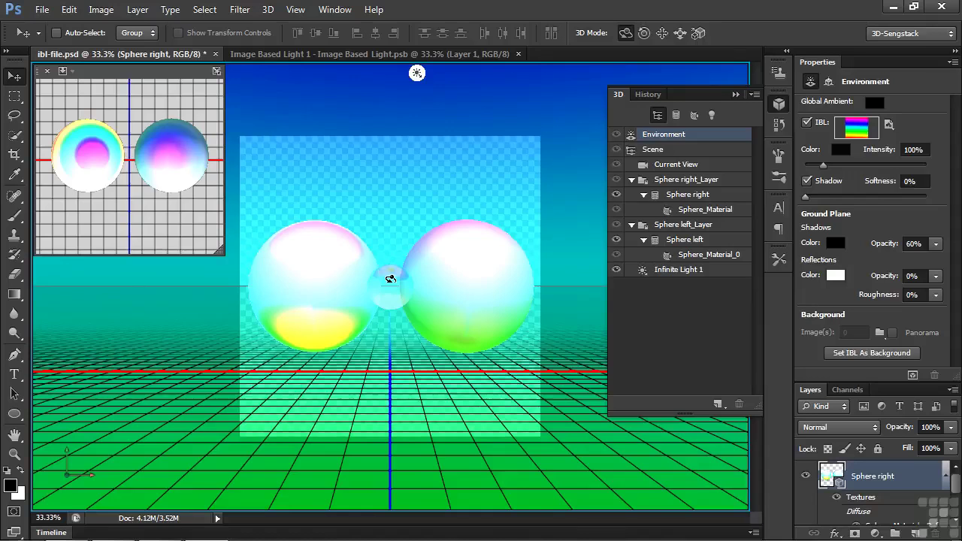
pyautogui.moveTo(390, 279)
pyautogui.mouseDown()
pyautogui.moveTo(388, 316)
pyautogui.moveTo(391, 221)
pyautogui.moveTo(389, 317)
pyautogui.moveTo(406, 128)
pyautogui.moveTo(382, 394)
pyautogui.moveTo(389, 278)
pyautogui.moveTo(159, 277)
pyautogui.moveTo(374, 309)
pyautogui.moveTo(404, 223)
pyautogui.moveTo(396, 281)
pyautogui.mouseUp()
pyautogui.moveTo(823, 166); pyautogui.dragTo(797, 165)
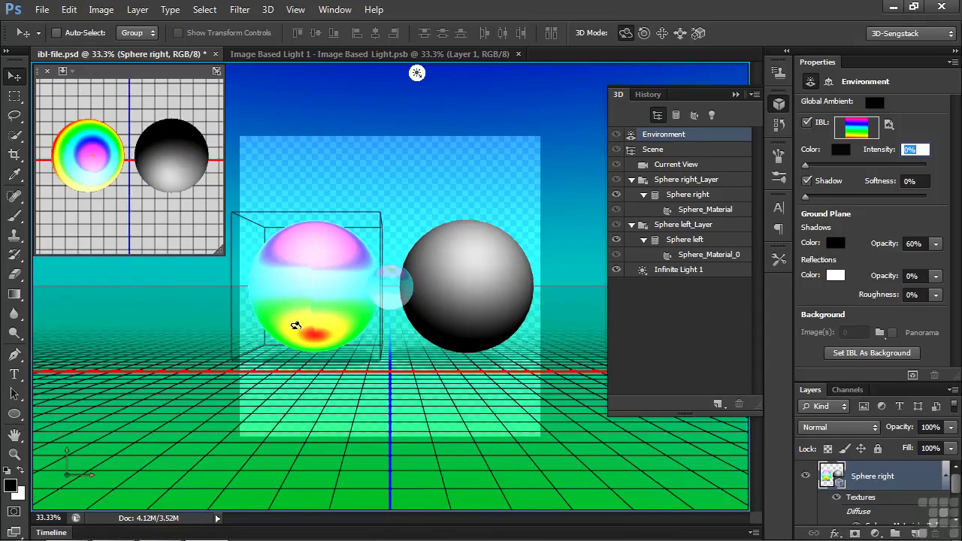
# Set the reflection of the right sphere's material to 20%.
pyautogui.click(475, 294)
pyautogui.click(476, 293)
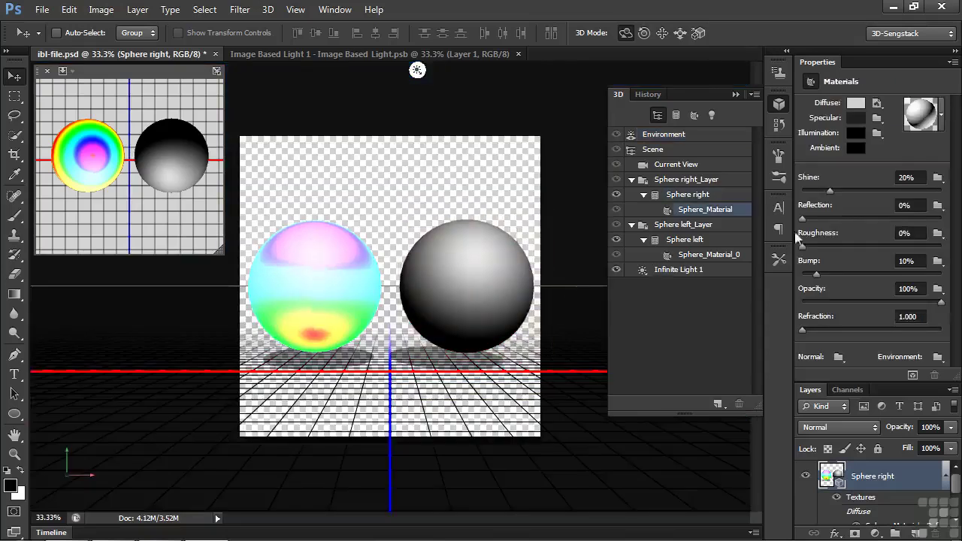
pyautogui.moveTo(803, 217); pyautogui.dragTo(829, 218)
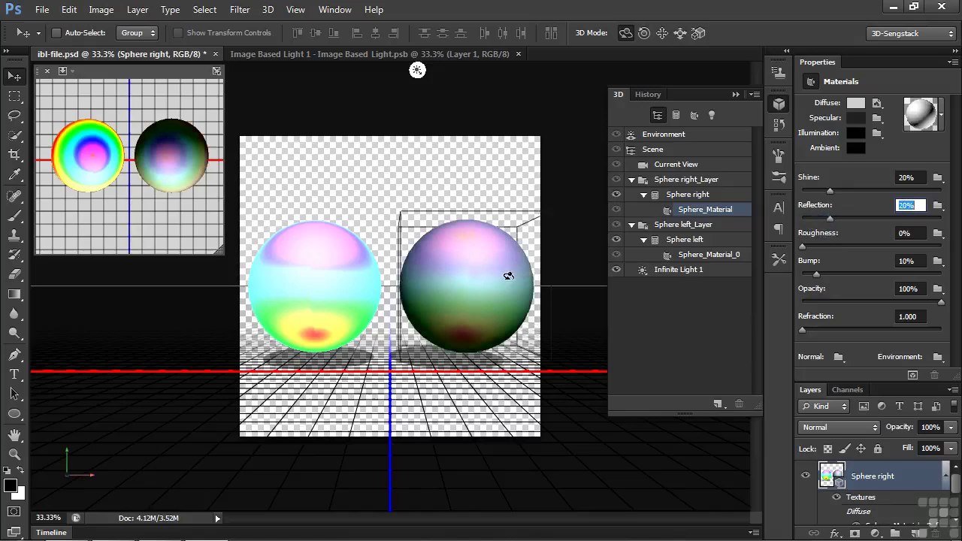
# Change the diffuse color of the right sphere's material to dark blue, 39479f.
pyautogui.click(855, 103)
pyautogui.click(787, 283)
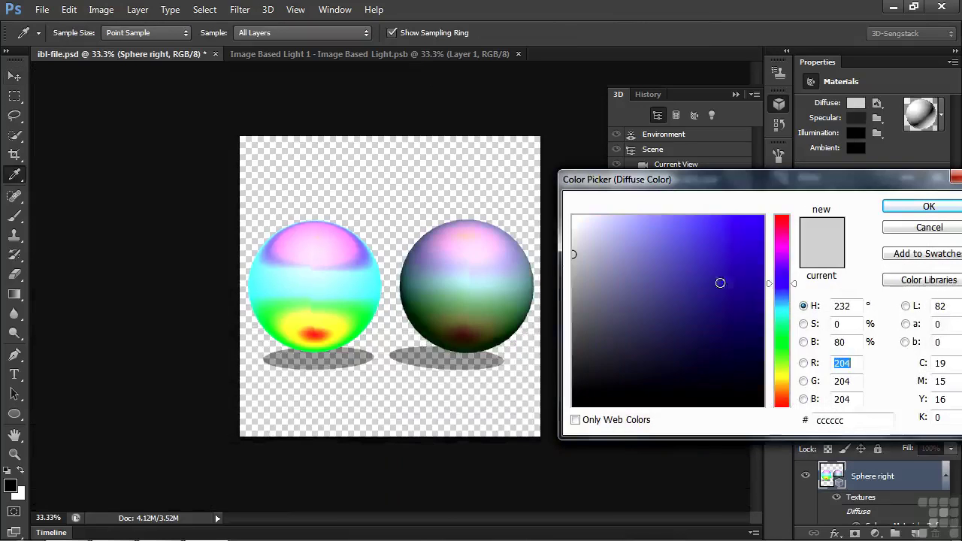
pyautogui.click(695, 287)
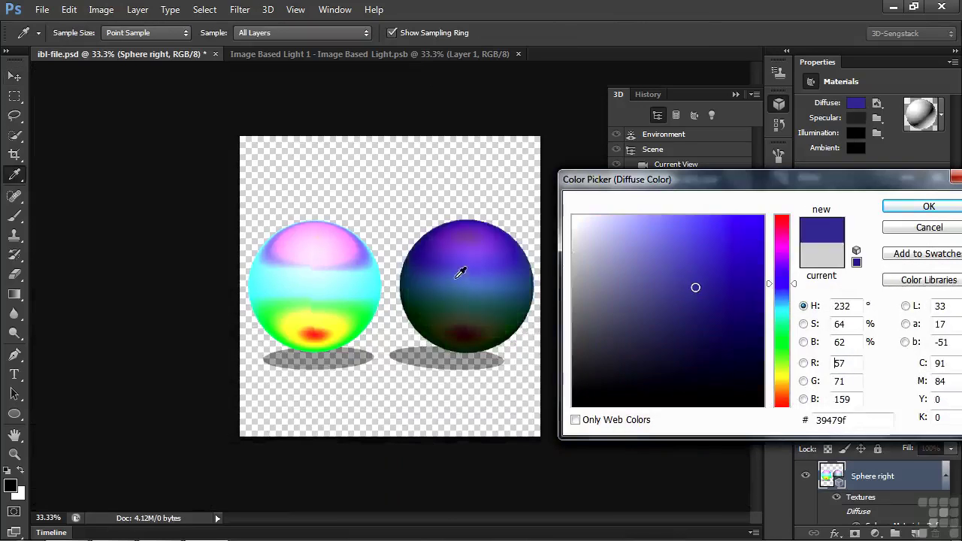
pyautogui.click(915, 209)
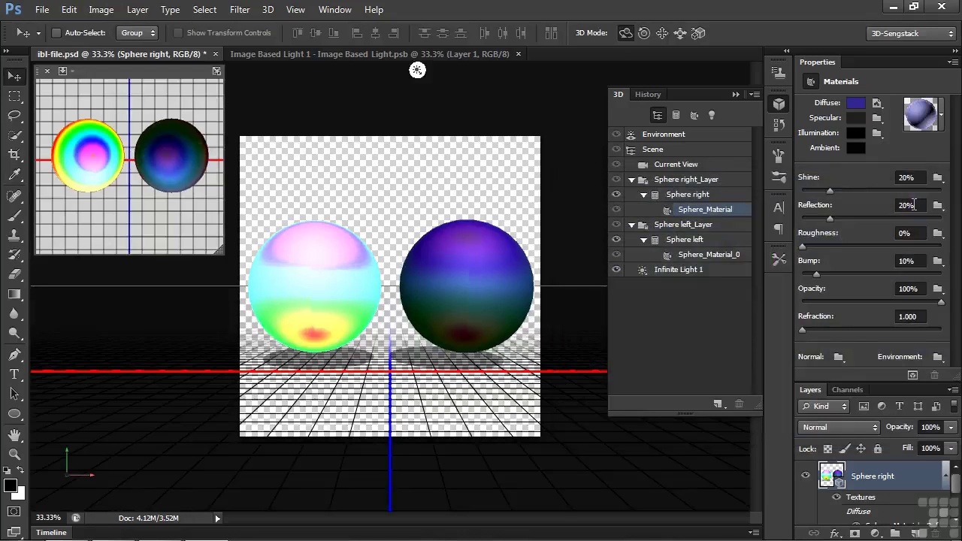
# Replace the environment's image-based light texture with jungle-lo-res.jpg from the PhotoSpin images folder.
pyautogui.click(669, 138)
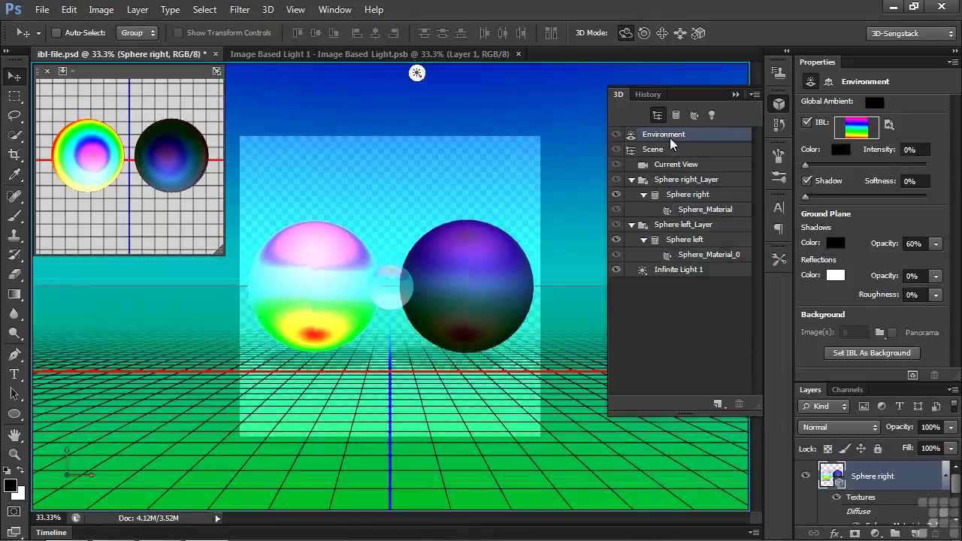
pyautogui.click(890, 125)
pyautogui.click(902, 173)
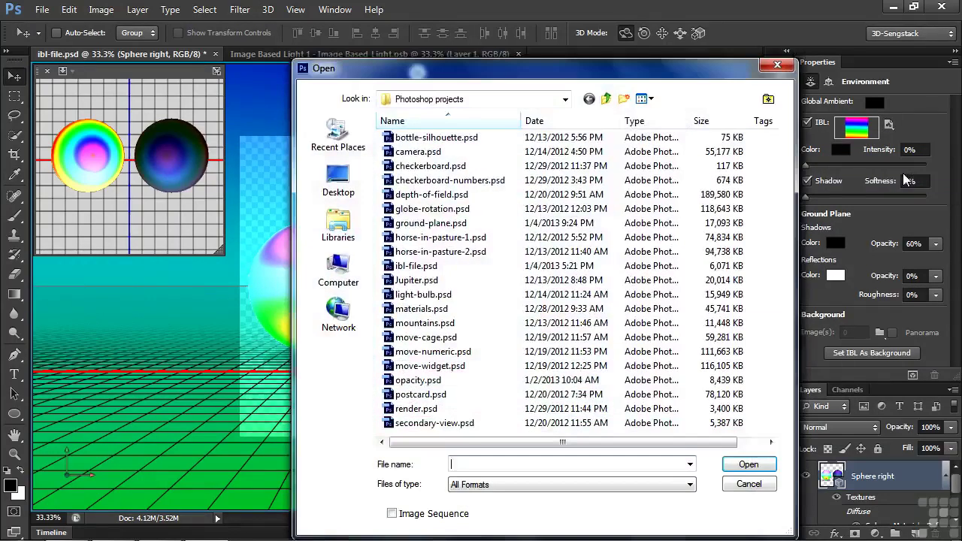
pyautogui.click(606, 98)
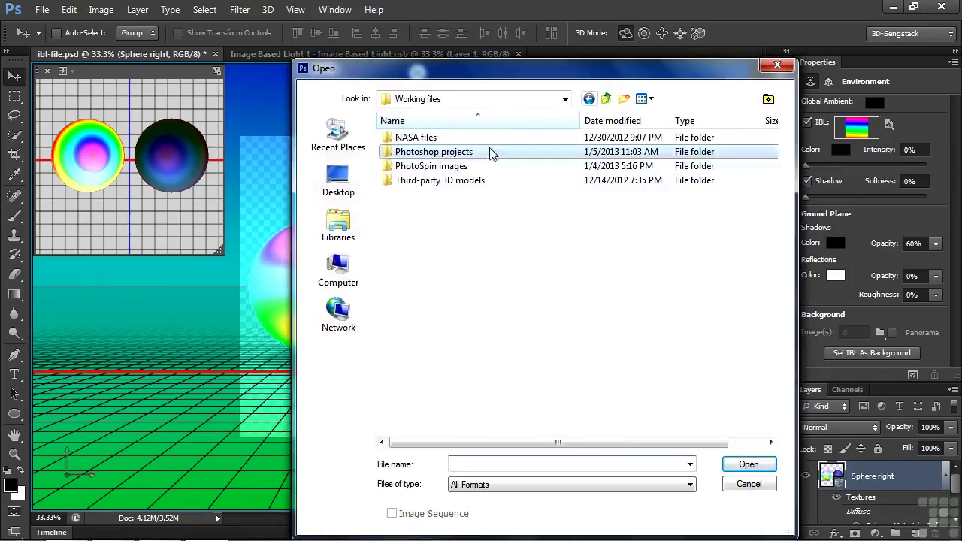
pyautogui.doubleClick(416, 167)
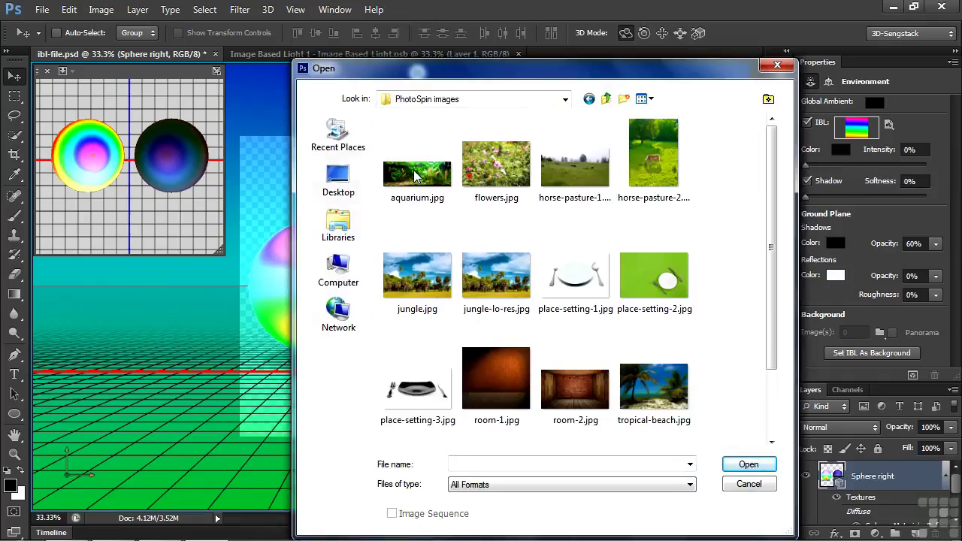
pyautogui.doubleClick(502, 288)
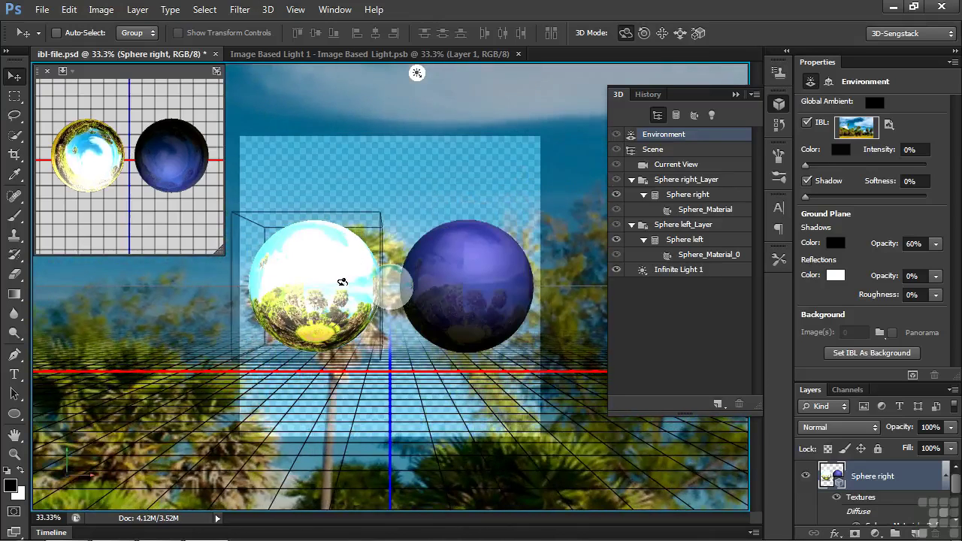
# Rotate the image-based light with its on-canvas sphere in several directions, tilting the jungle image up and down around both spheres.
pyautogui.moveTo(388, 281); pyautogui.dragTo(426, 269)
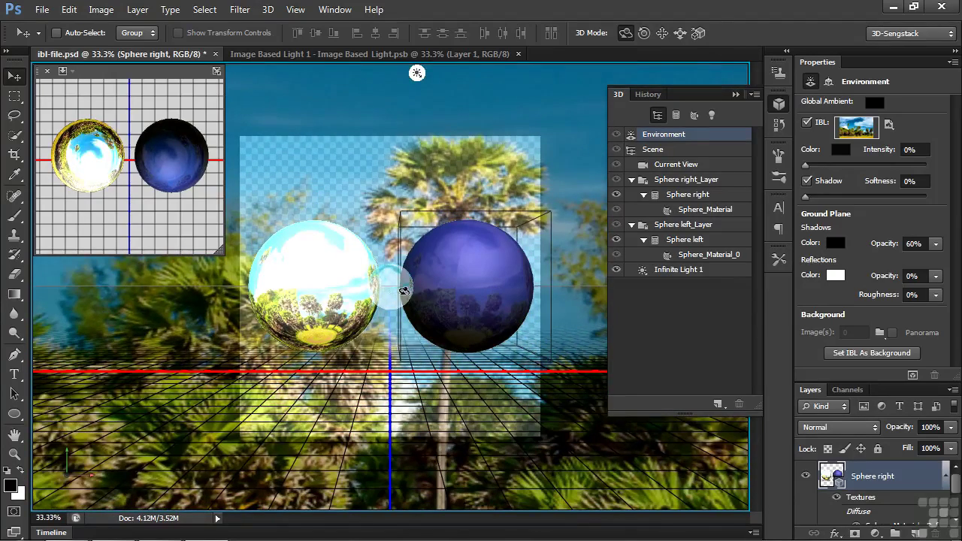
pyautogui.moveTo(394, 270); pyautogui.dragTo(375, 430)
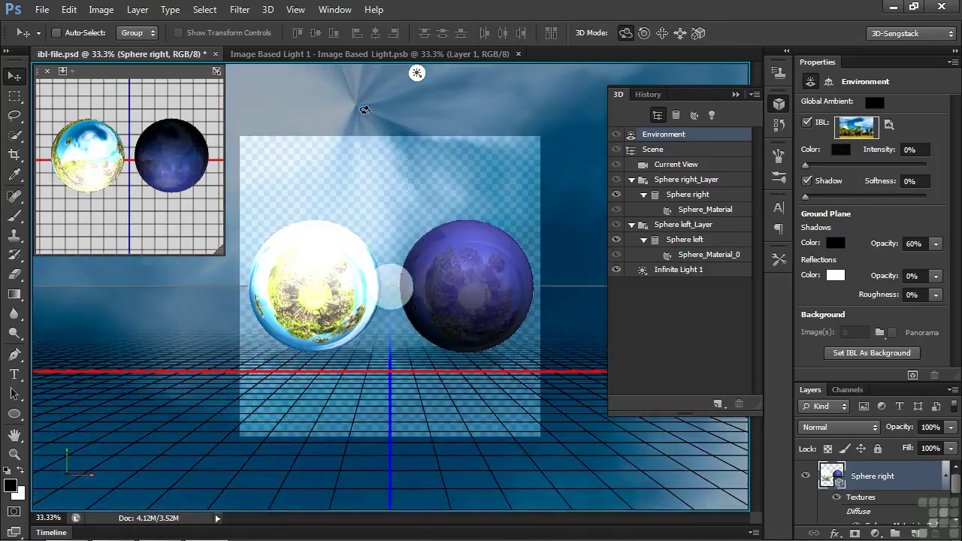
pyautogui.moveTo(392, 294); pyautogui.dragTo(417, 47)
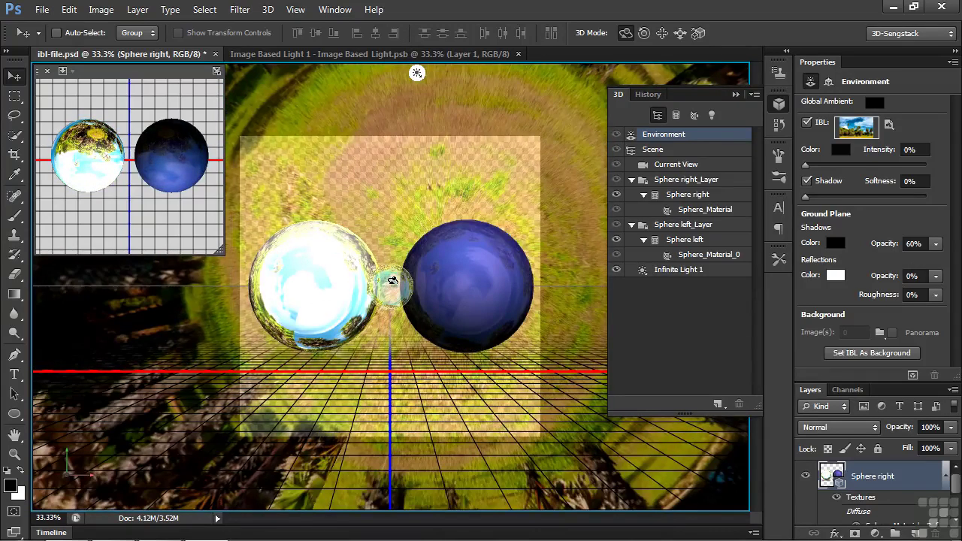
pyautogui.moveTo(392, 281); pyautogui.dragTo(353, 361)
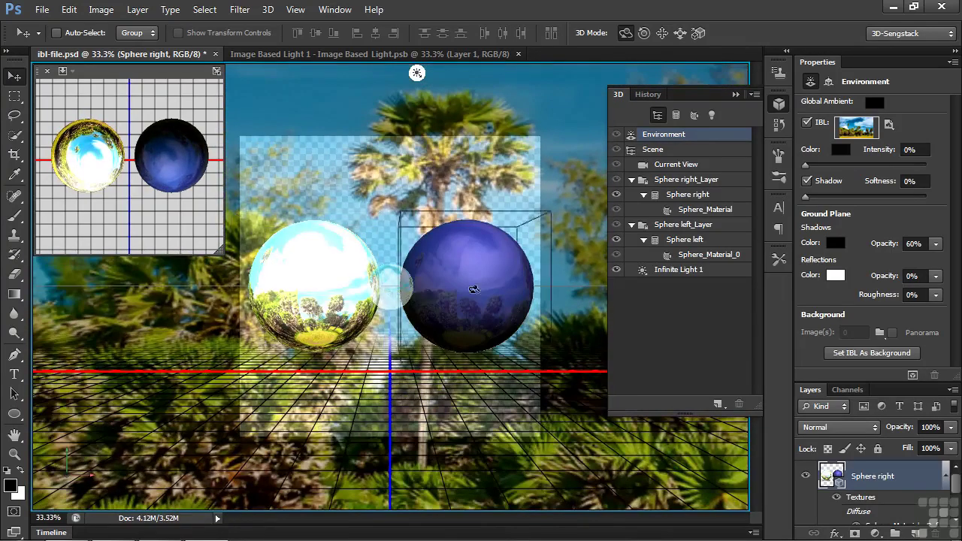
# Hide Infinite Light 1 and rotate the image-based light to reposition the jungle reflections on the spheres.
pyautogui.click(617, 271)
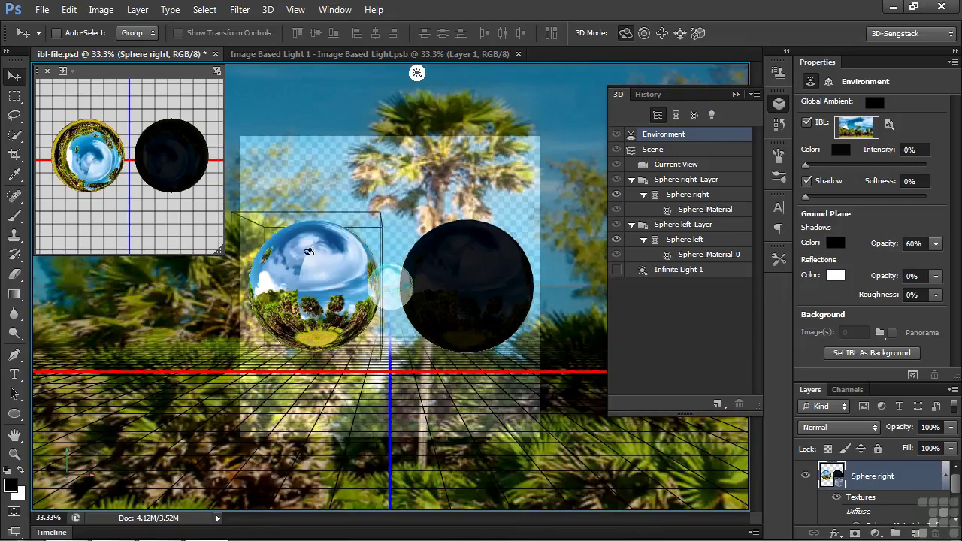
pyautogui.moveTo(392, 286); pyautogui.dragTo(676, 304)
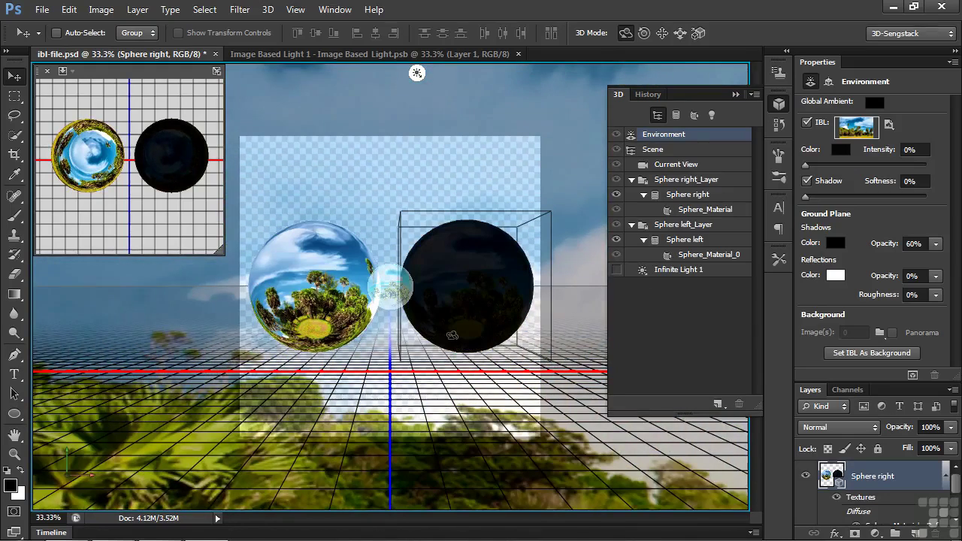
# Open Adobe's online 3D content page and examine the Basic and Creative downloads offered for image-based lights.
pyautogui.click(266, 10)
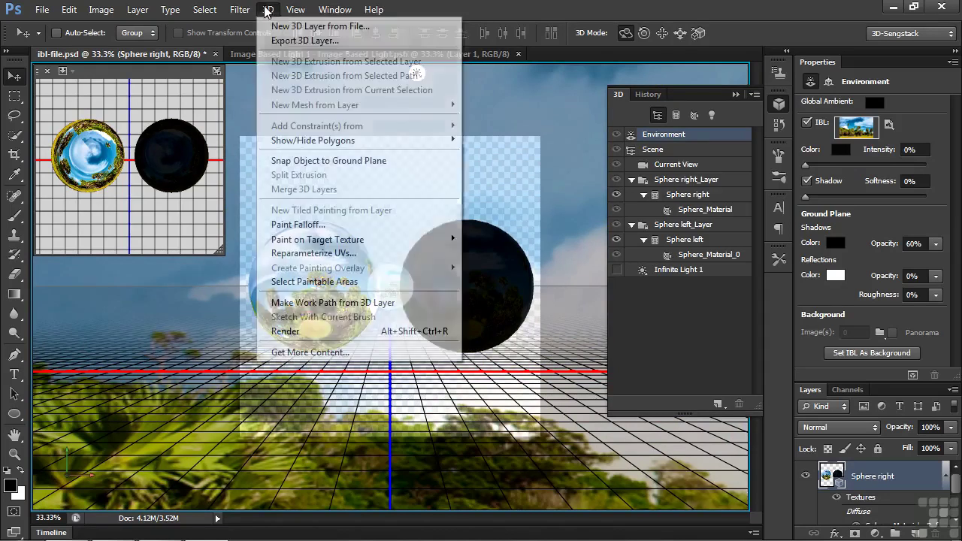
pyautogui.click(316, 352)
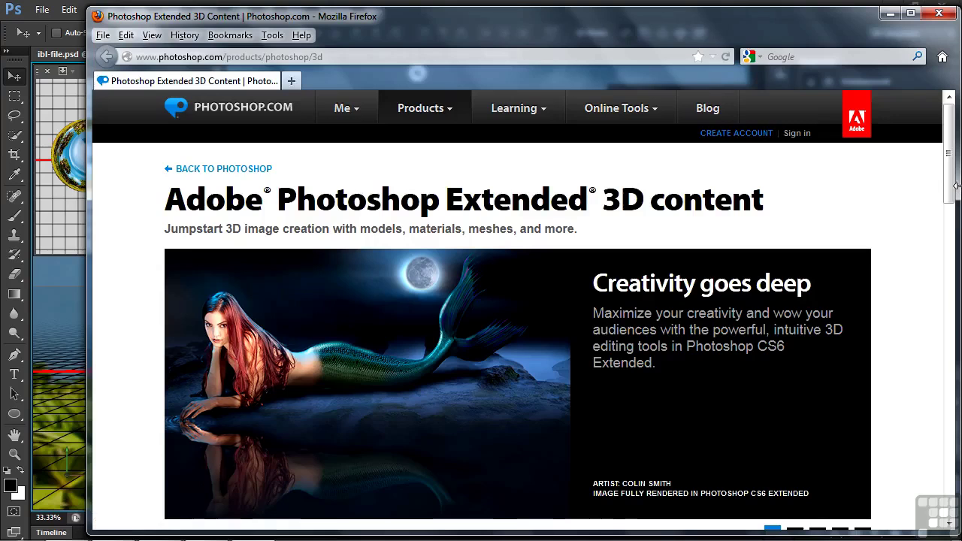
pyautogui.moveTo(951, 173); pyautogui.dragTo(951, 255)
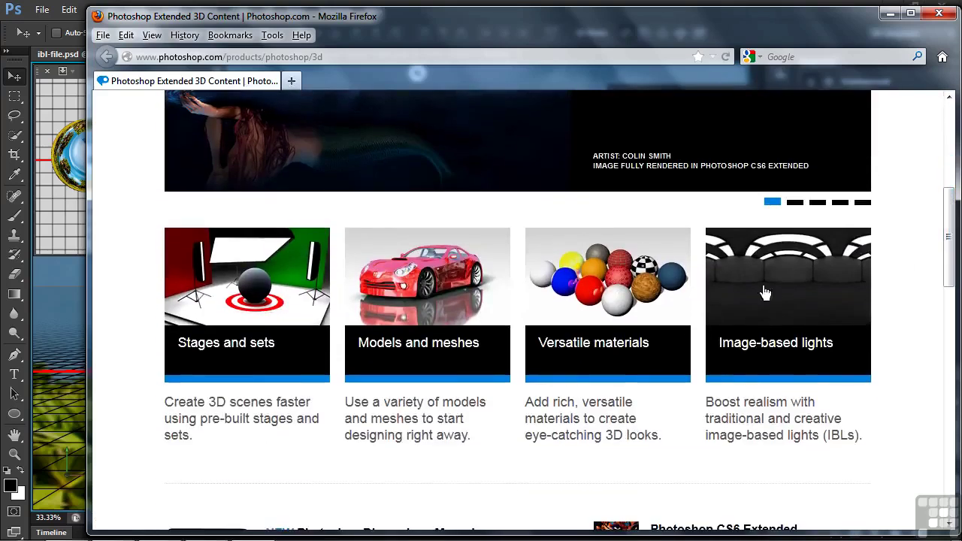
pyautogui.click(789, 347)
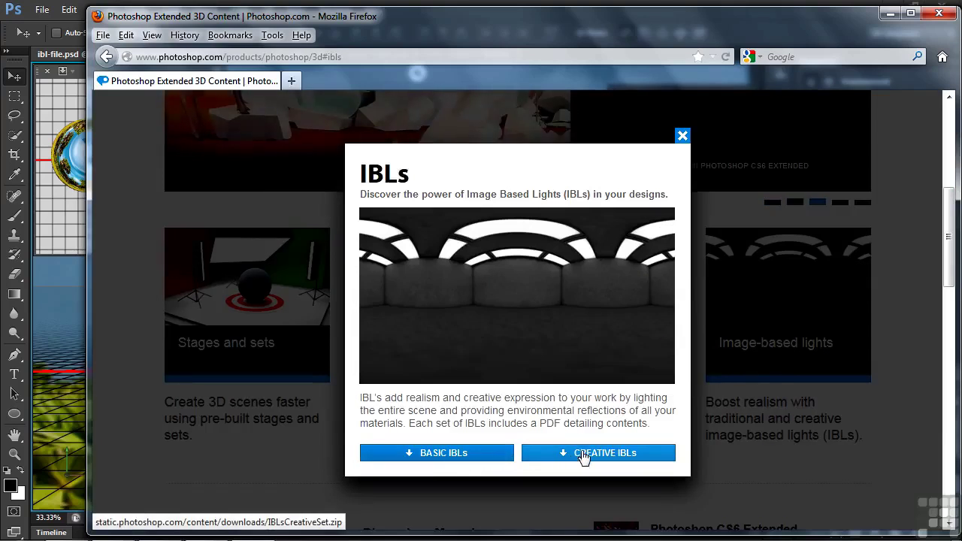
pyautogui.click(682, 138)
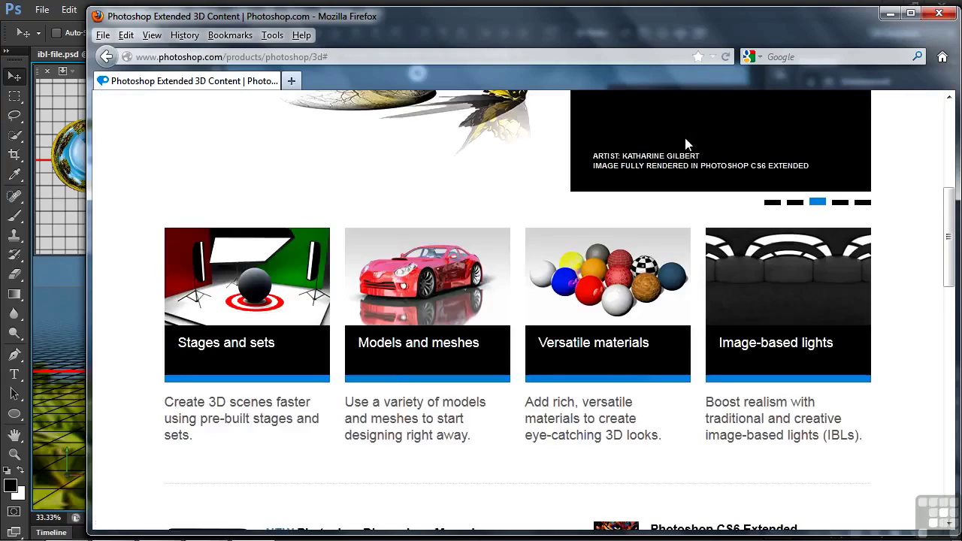
pyautogui.click(938, 13)
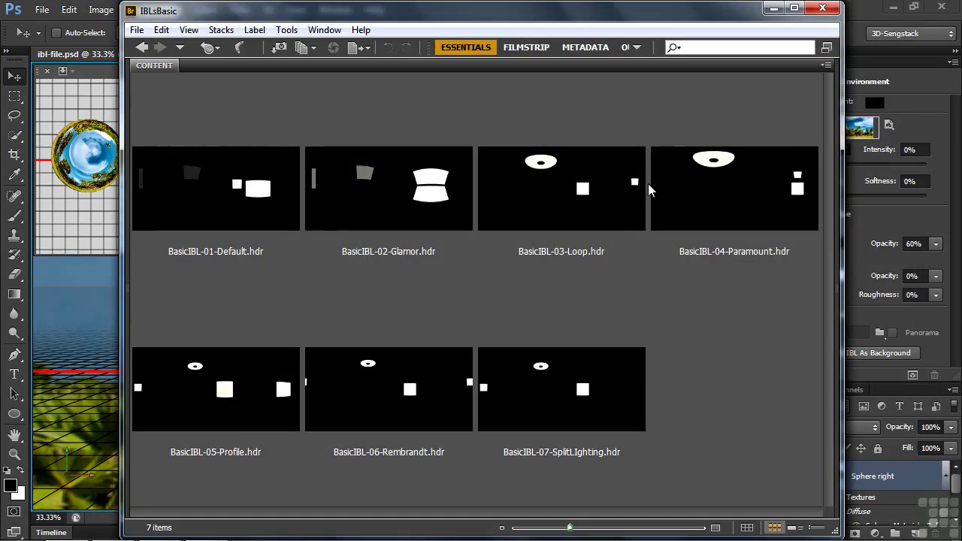
# Examine the HDR files in the IBLsCreative folder in Bridge, and return to Photoshop.
pyautogui.click(141, 48)
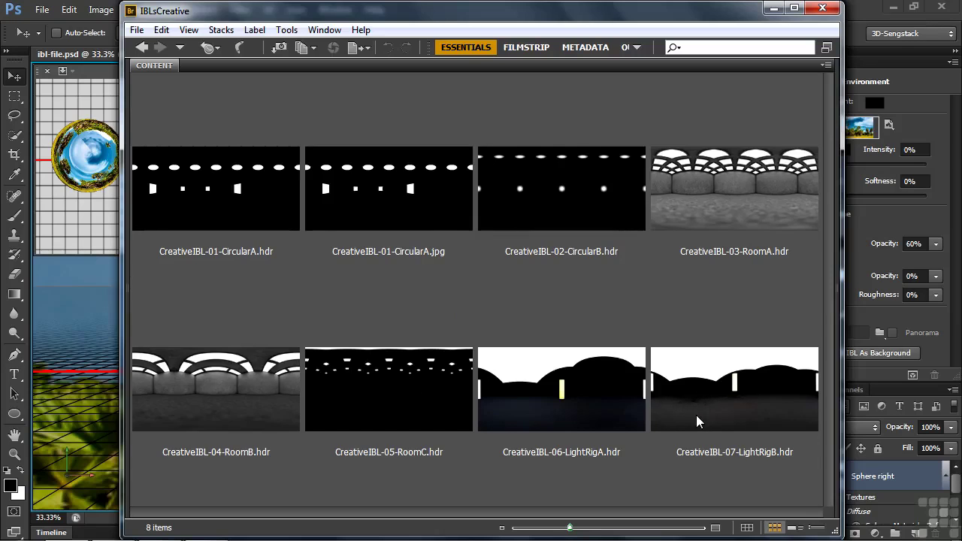
pyautogui.click(774, 8)
# Replace the environment's image-based light texture with BasicIBL-04-Paramount.hdr and rotate the light to move its highlights across the spheres.
pyautogui.click(888, 123)
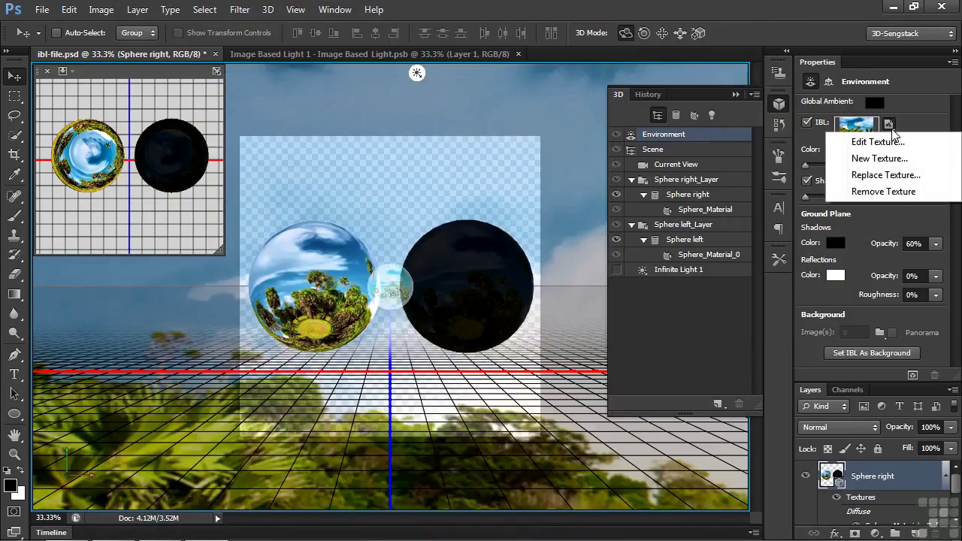
pyautogui.click(905, 175)
pyautogui.click(605, 99)
pyautogui.click(606, 98)
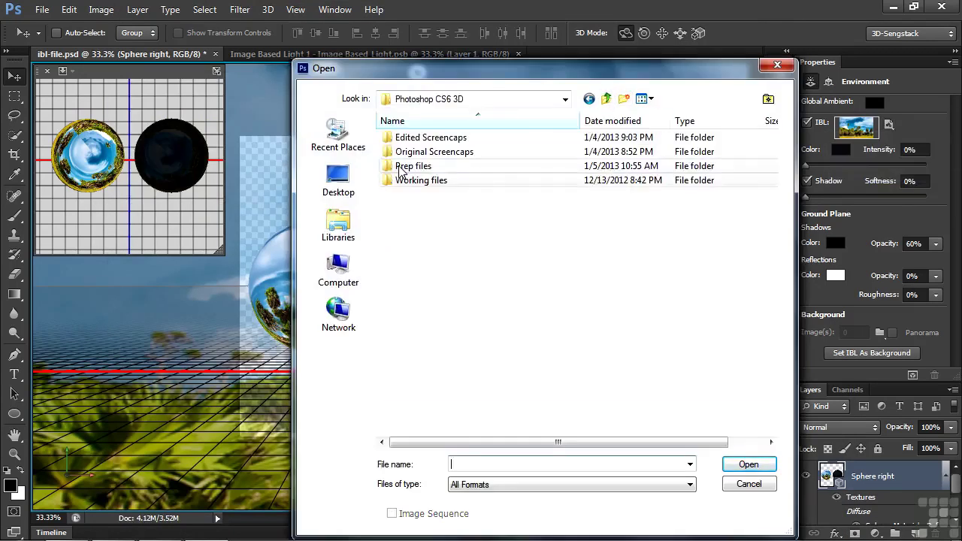
pyautogui.doubleClick(399, 167)
pyautogui.doubleClick(399, 165)
pyautogui.doubleClick(646, 154)
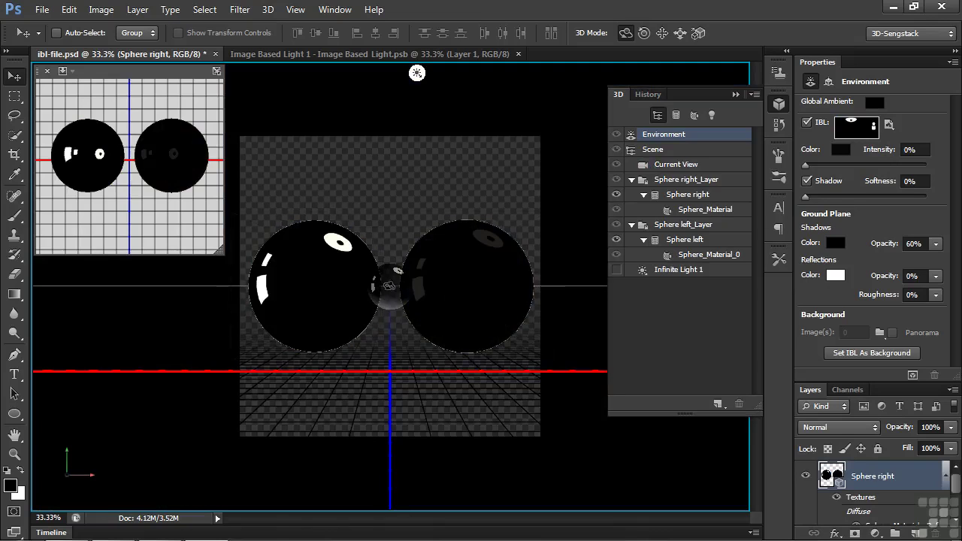
pyautogui.moveTo(402, 286); pyautogui.dragTo(252, 233)
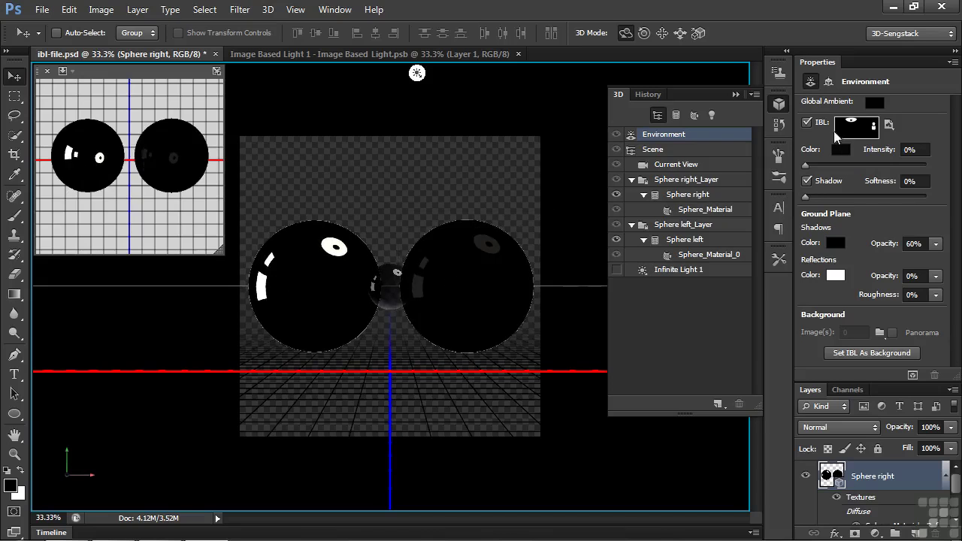
pyautogui.moveTo(389, 282); pyautogui.dragTo(159, 256)
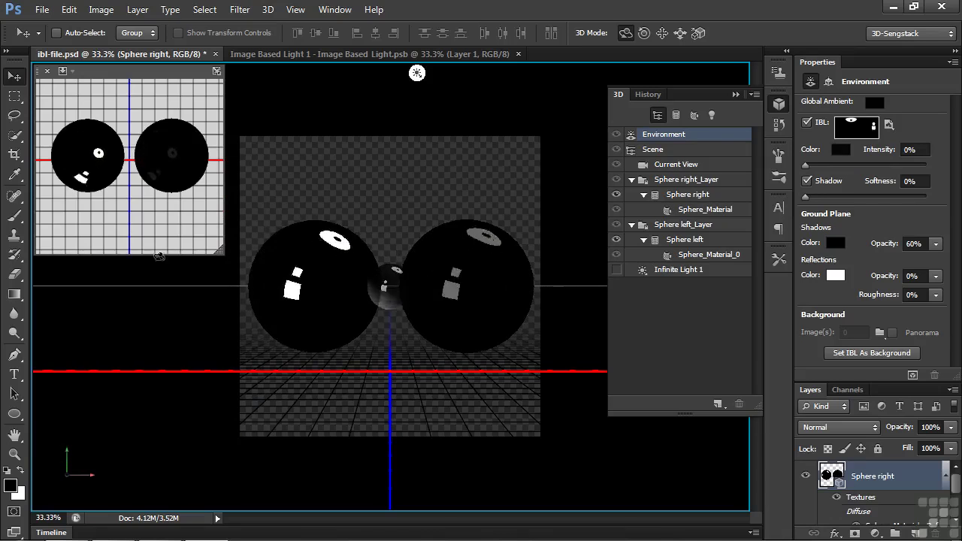
# Replace the image-based light texture with CreativeIBL-03-RoomA.hdr from the IBLsCreative folder, and rotate the light slightly.
pyautogui.click(888, 125)
pyautogui.click(883, 175)
pyautogui.click(652, 99)
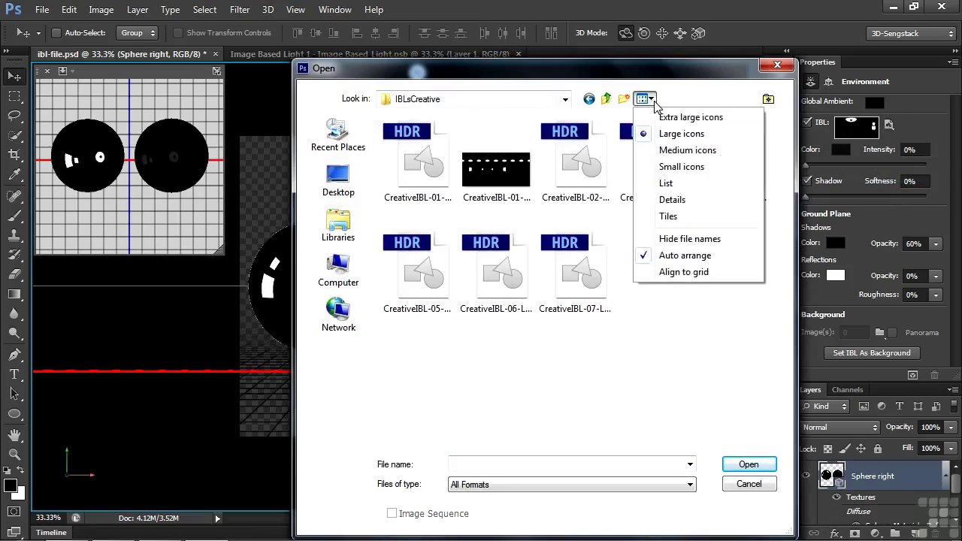
pyautogui.click(673, 200)
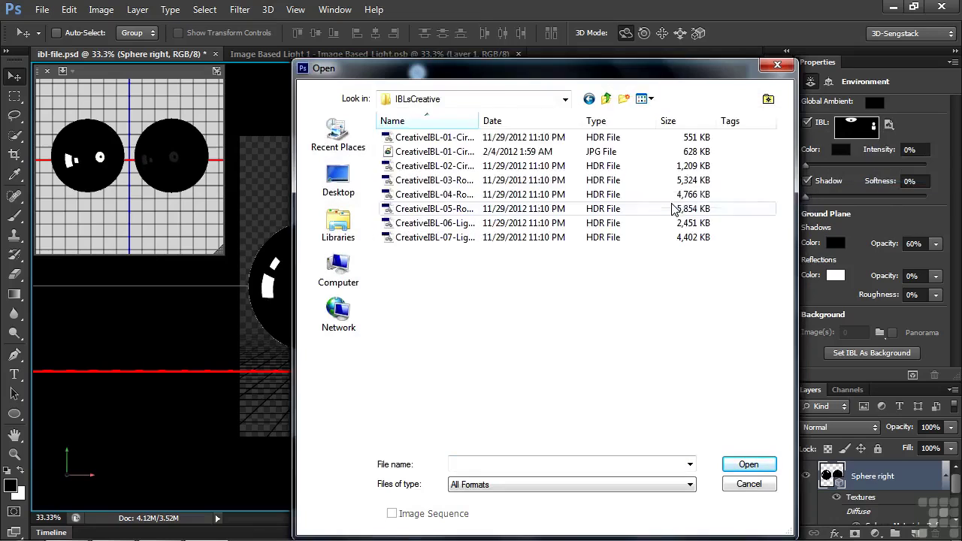
pyautogui.moveTo(478, 121); pyautogui.dragTo(569, 122)
pyautogui.doubleClick(403, 180)
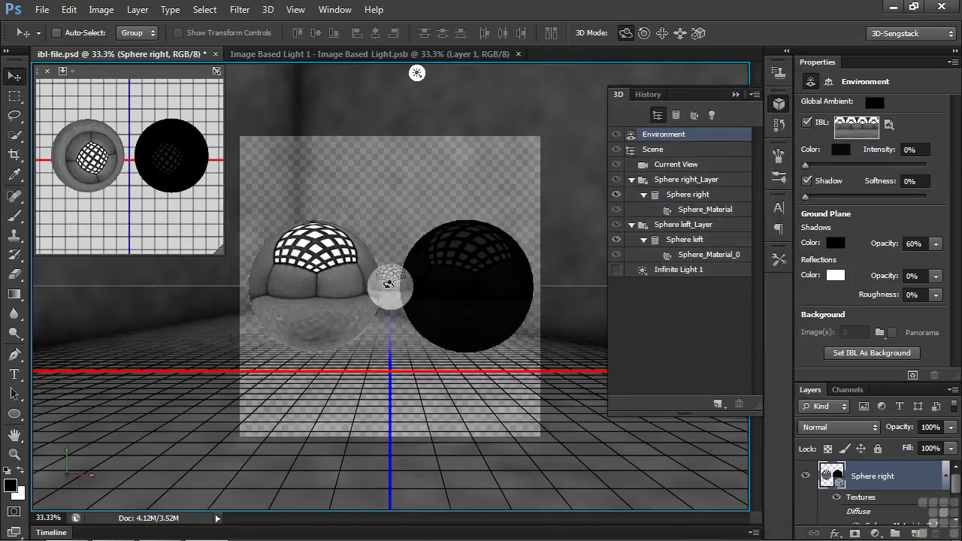
pyautogui.moveTo(407, 282); pyautogui.dragTo(441, 286)
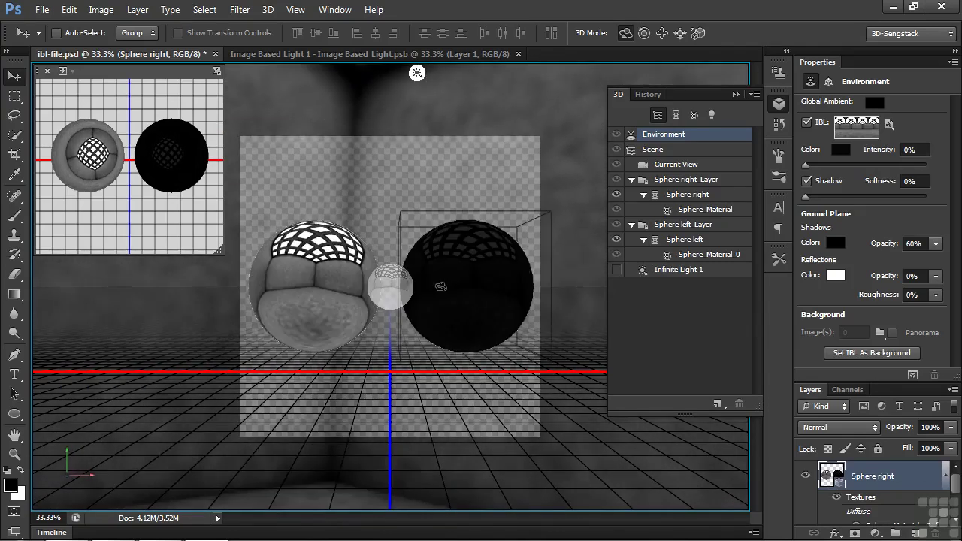
# Load jungle-lo-res.jpg from the PhotoSpin images folder as the environment map of the left sphere's material.
pyautogui.click(310, 298)
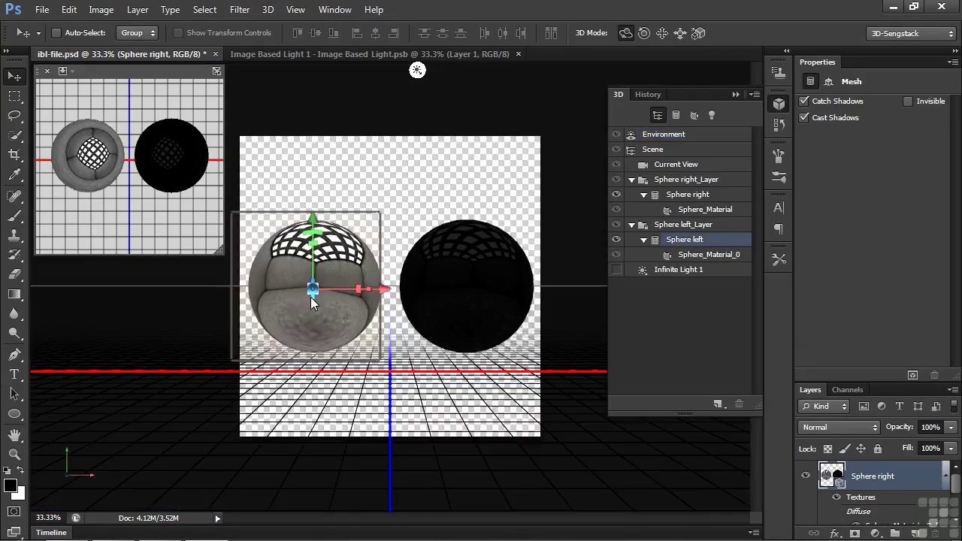
pyautogui.click(314, 302)
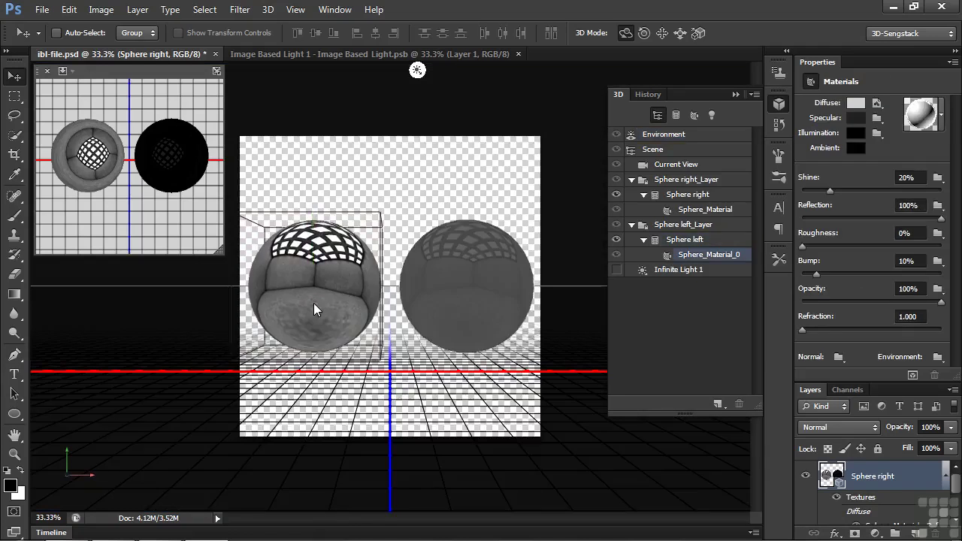
pyautogui.click(938, 358)
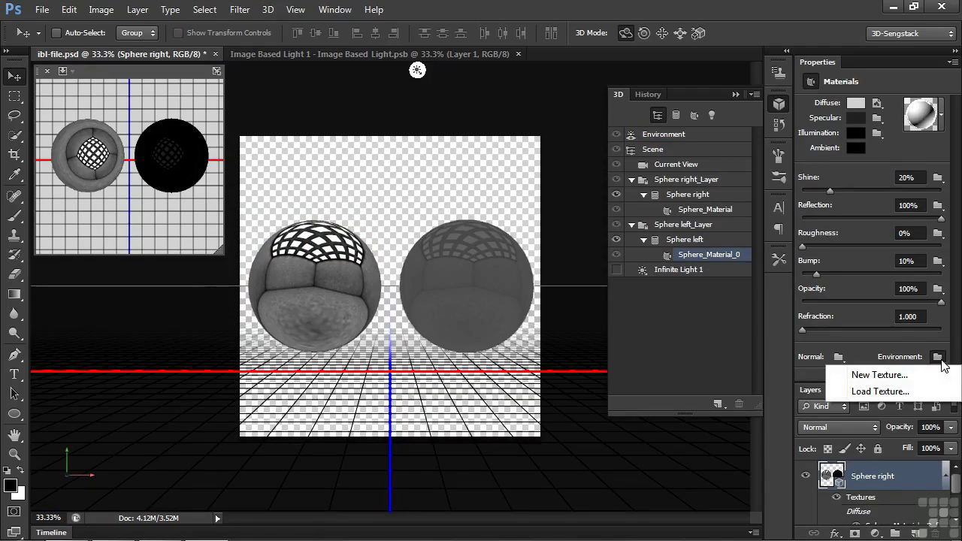
pyautogui.click(894, 392)
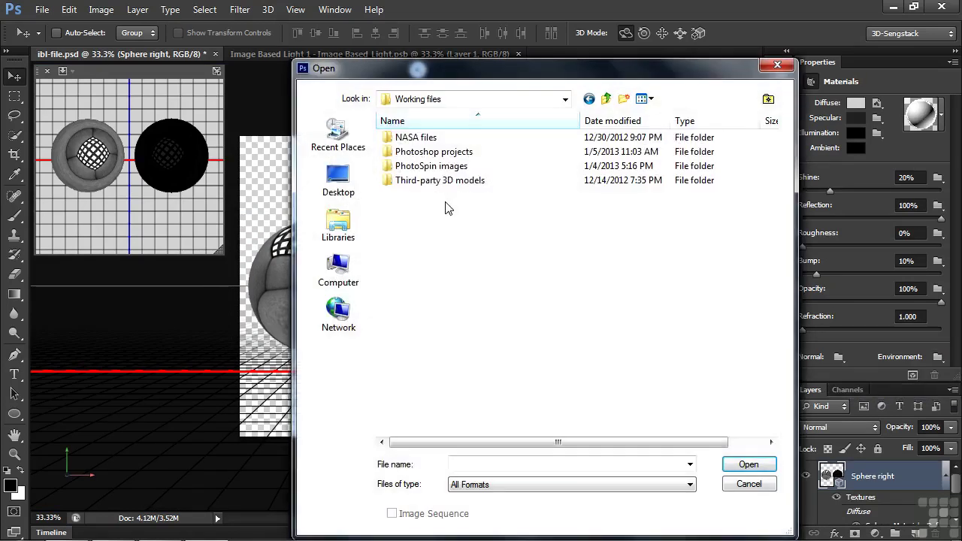
pyautogui.doubleClick(432, 167)
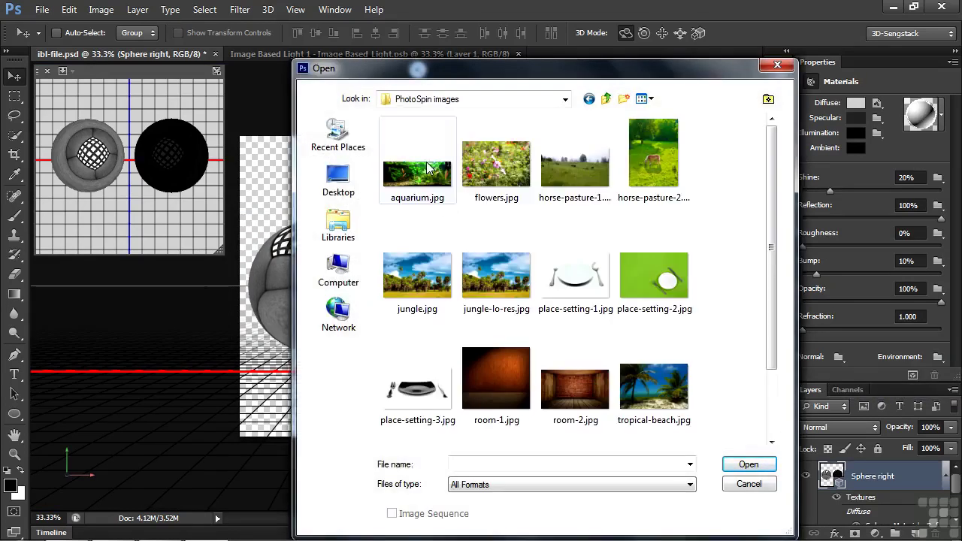
pyautogui.doubleClick(496, 282)
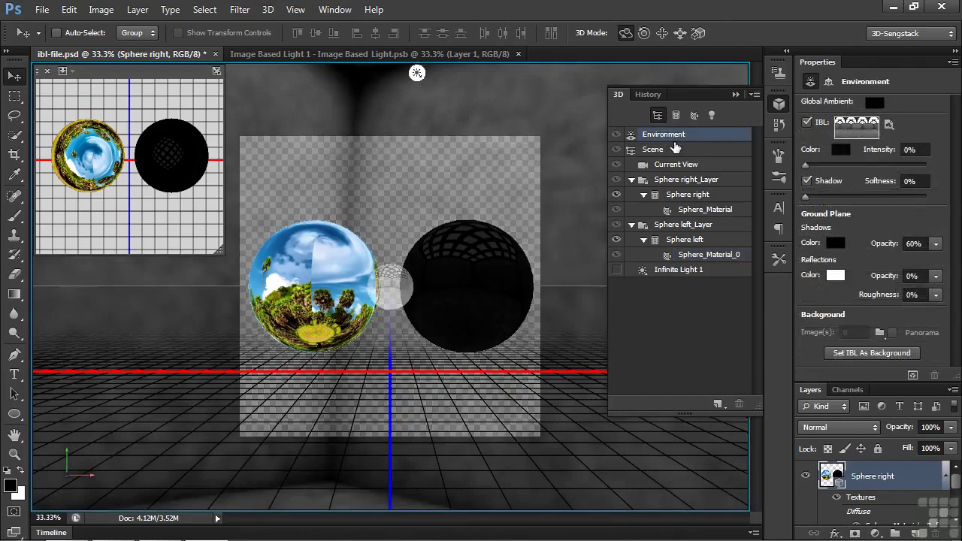
# Set the image-based light's intensity to 54% and use its texture as the scene background.
pyautogui.moveTo(809, 170)
pyautogui.mouseDown()
pyautogui.moveTo(848, 188)
pyautogui.moveTo(810, 174)
pyautogui.moveTo(826, 176)
pyautogui.mouseUp()
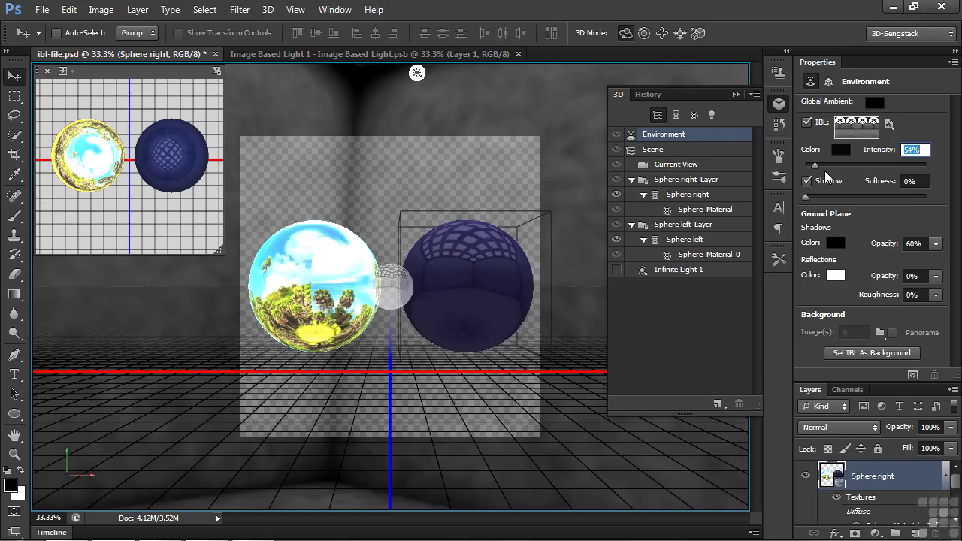
pyautogui.click(847, 354)
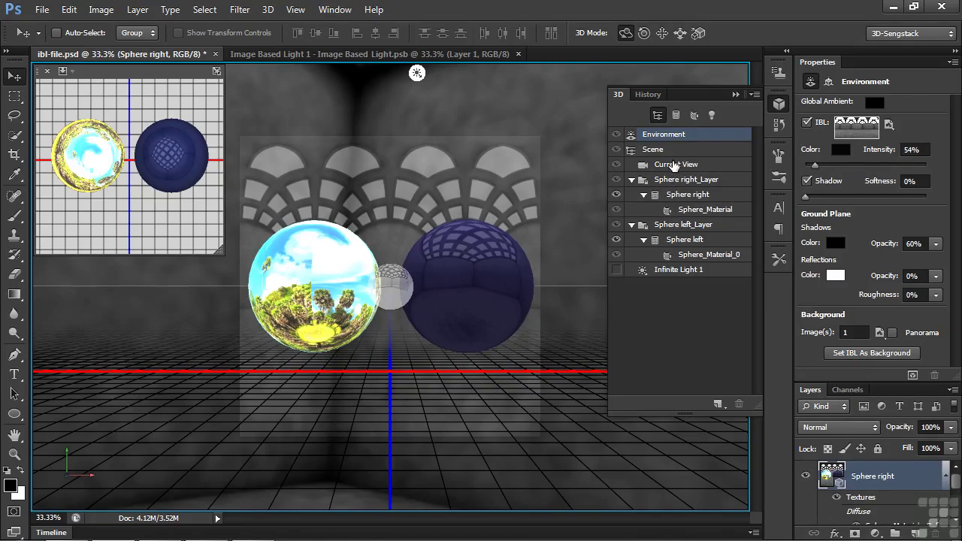
pyautogui.click(674, 165)
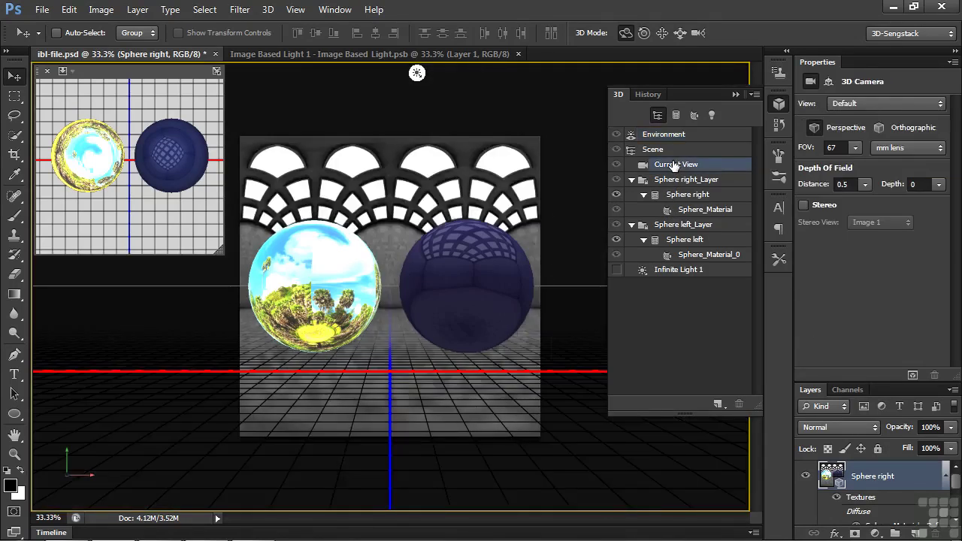